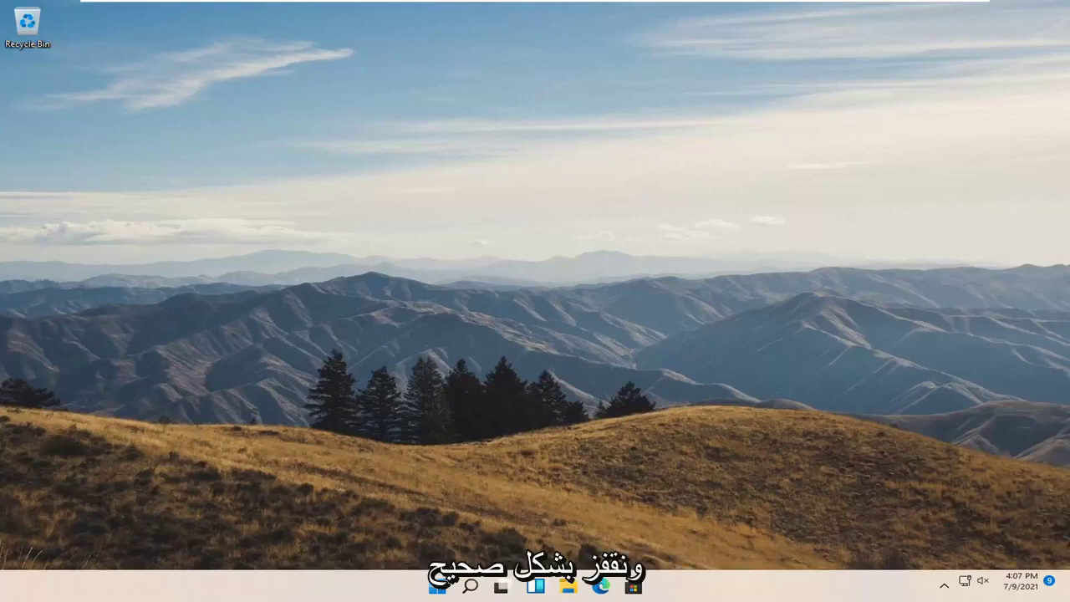
Search Windows for 'group policy' and open the Edit group policy result.
click(471, 587)
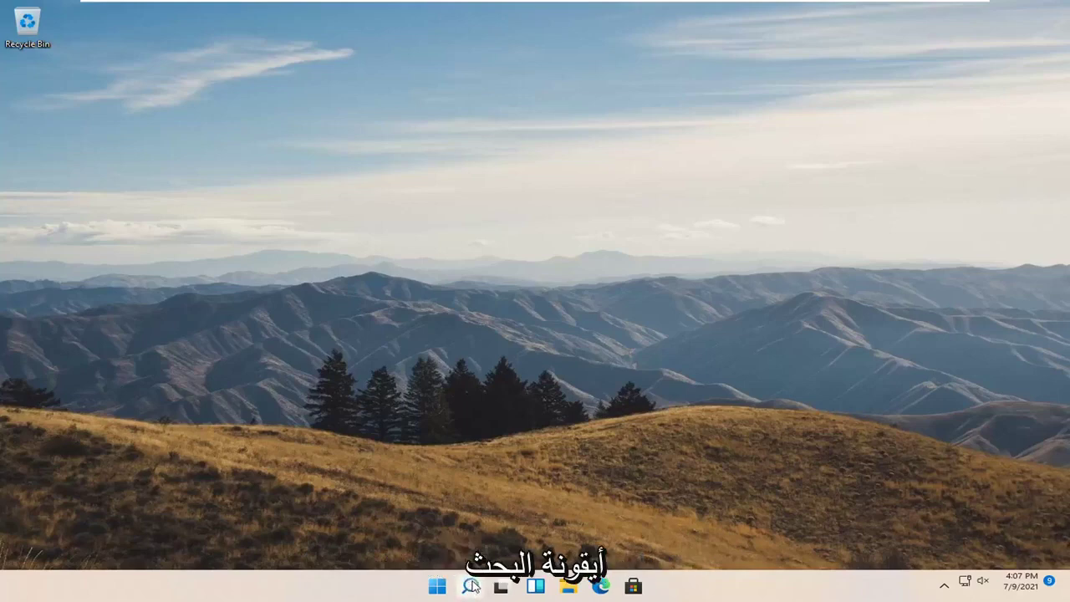
text(group p)
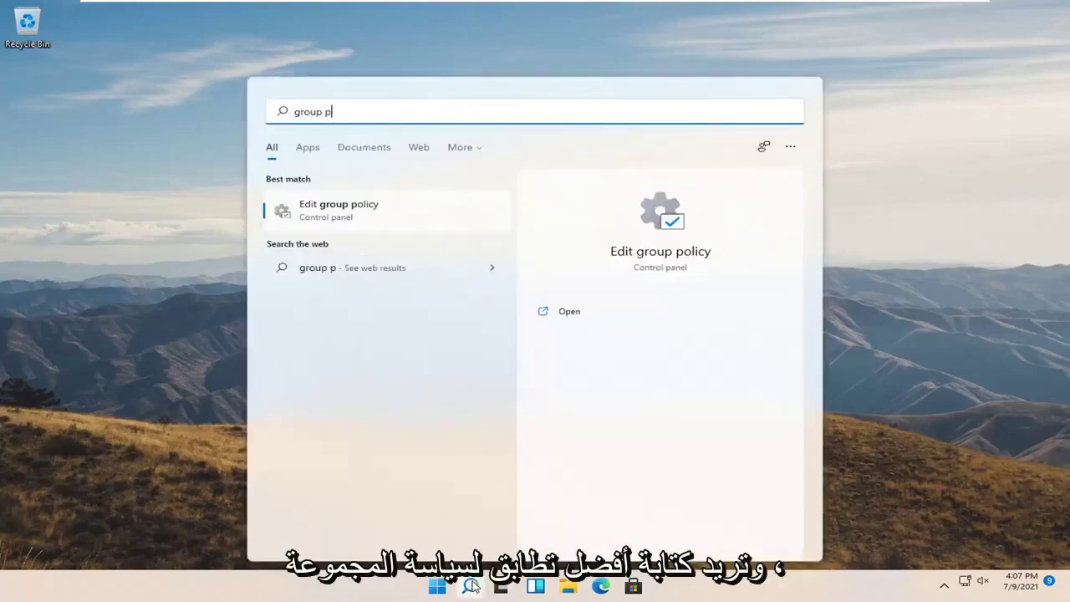
text(olicy)
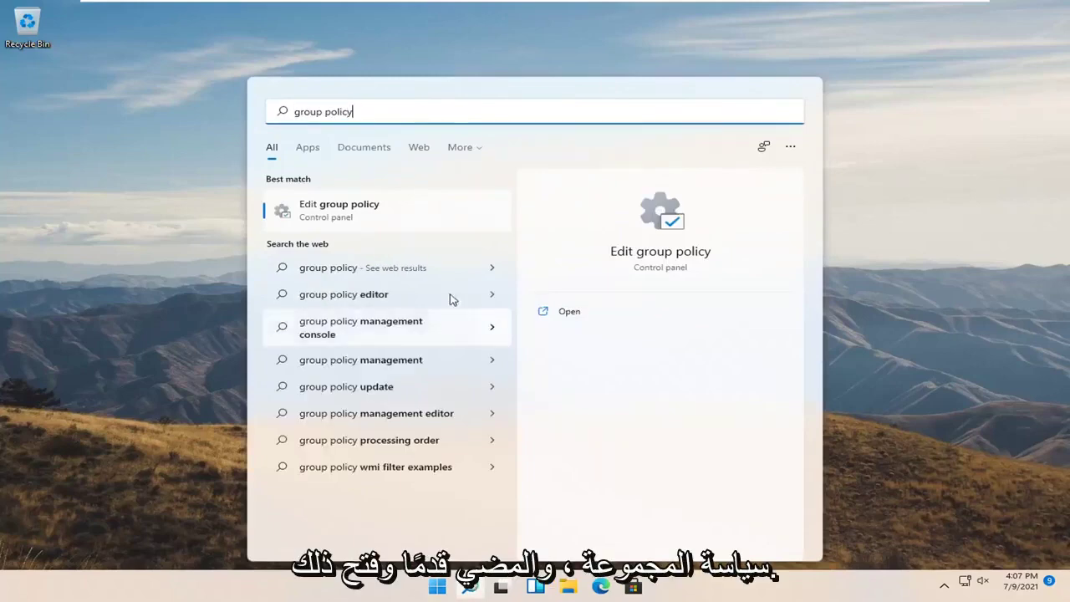
click(337, 212)
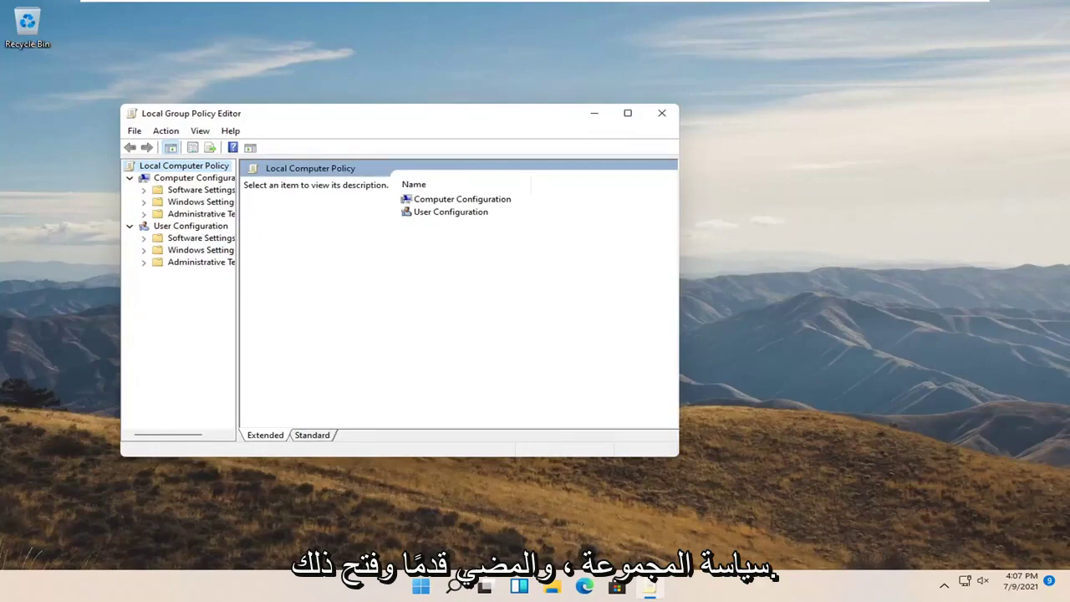
Maximize the editor and go to BitLocker Drive Encryption > Operating System Drives > Require additional authentication at startup.
click(628, 113)
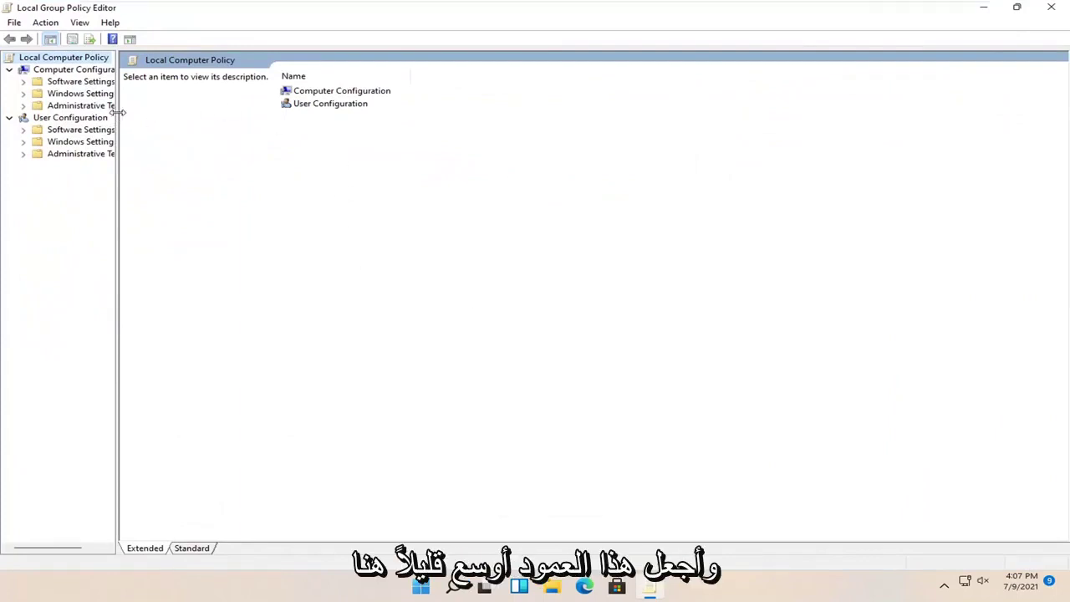
drag(118, 112, 203, 114)
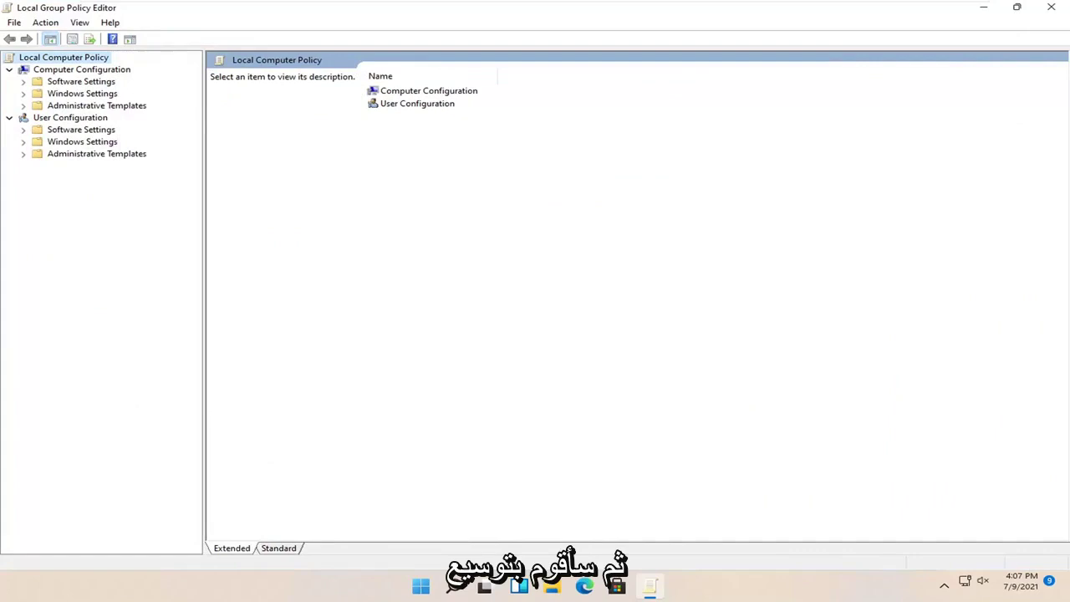
click(85, 105)
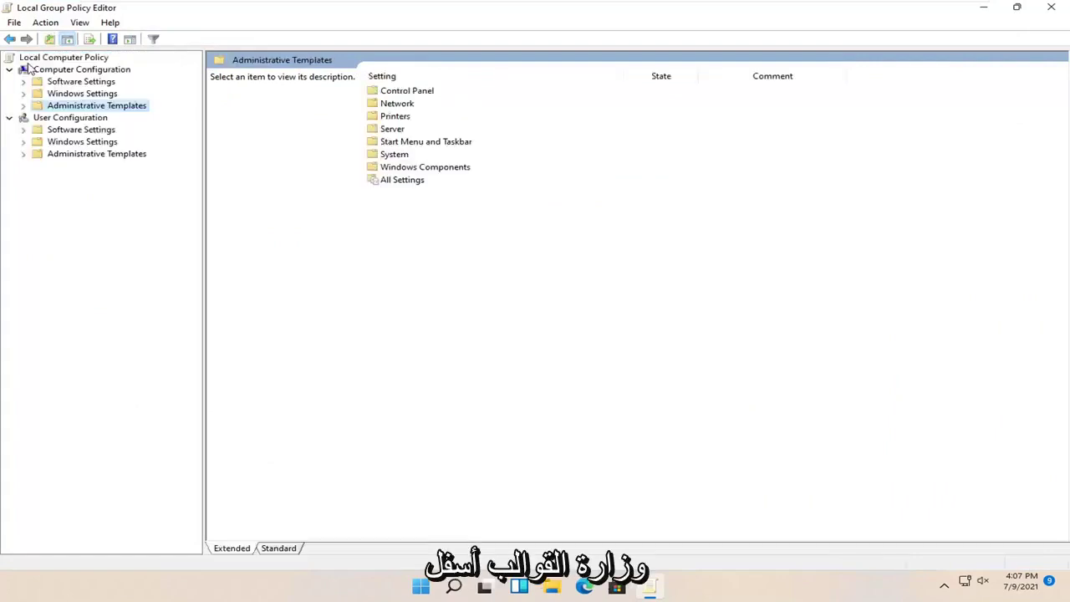
double_click(83, 107)
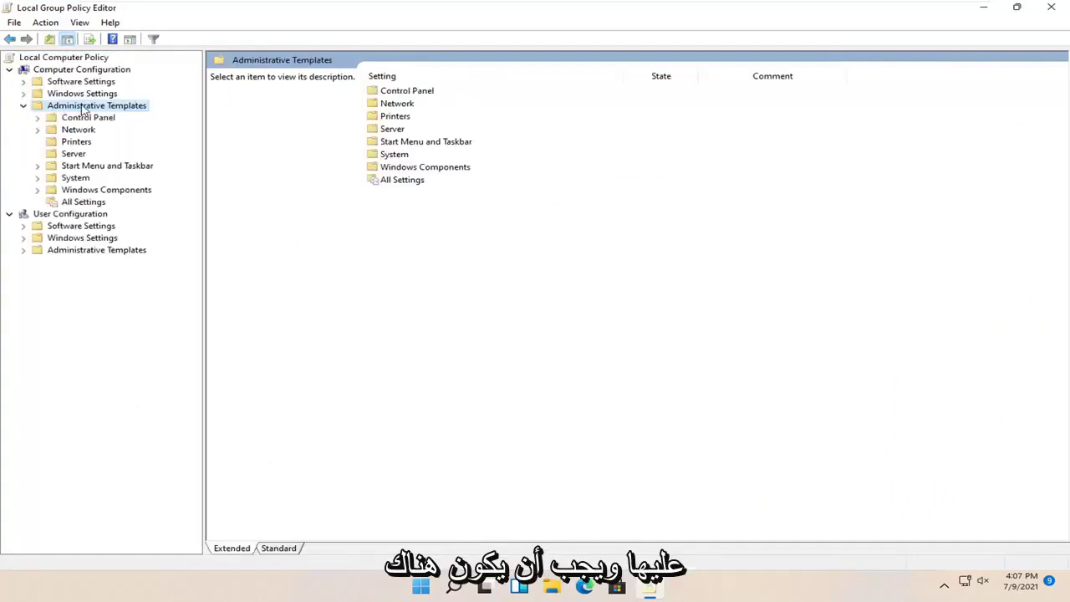
double_click(84, 191)
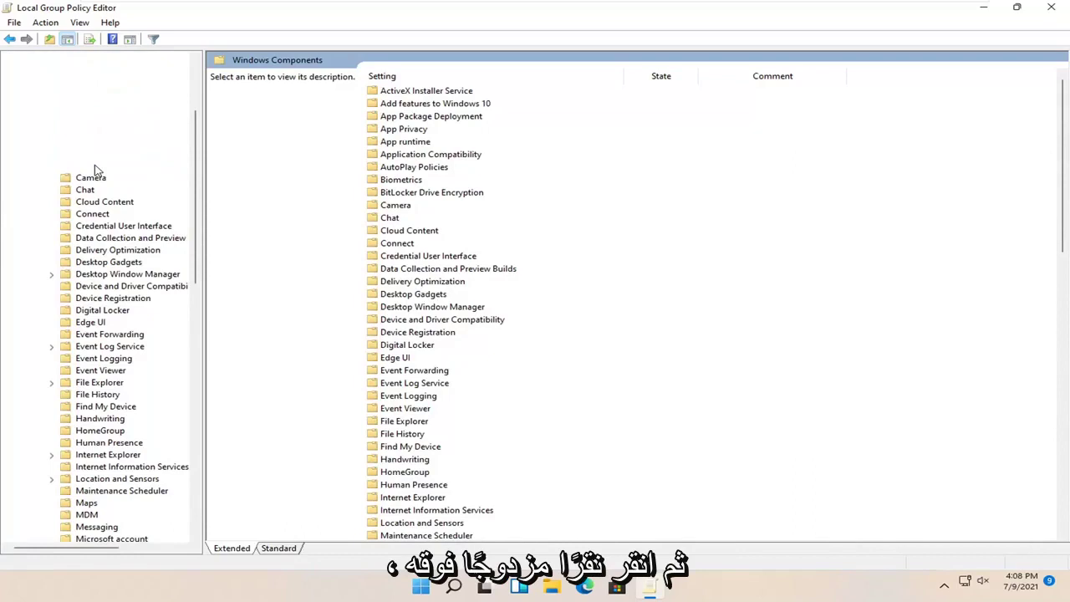
double_click(94, 170)
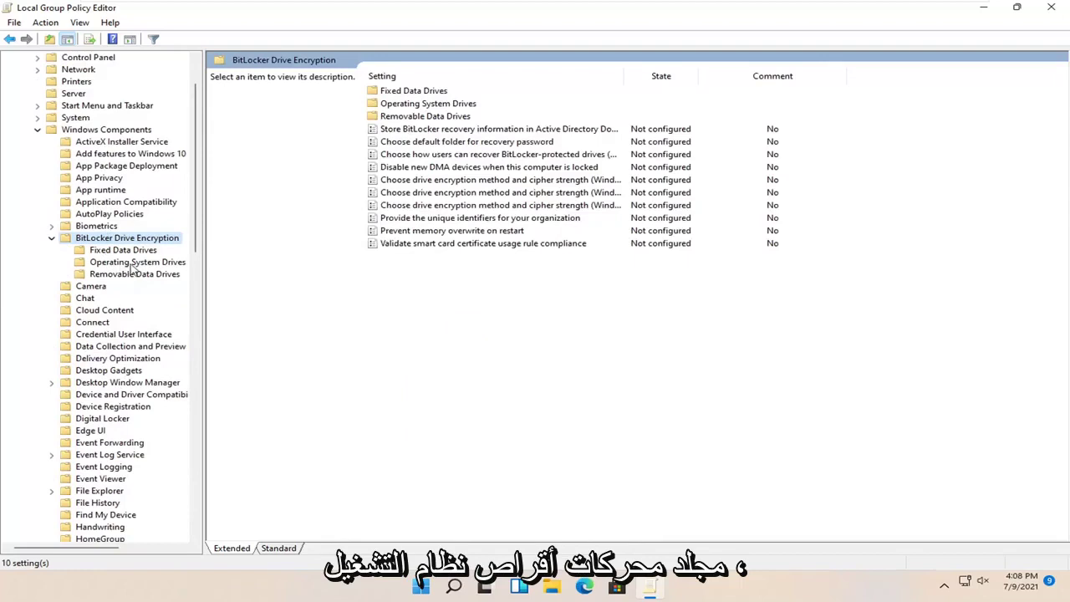
click(132, 265)
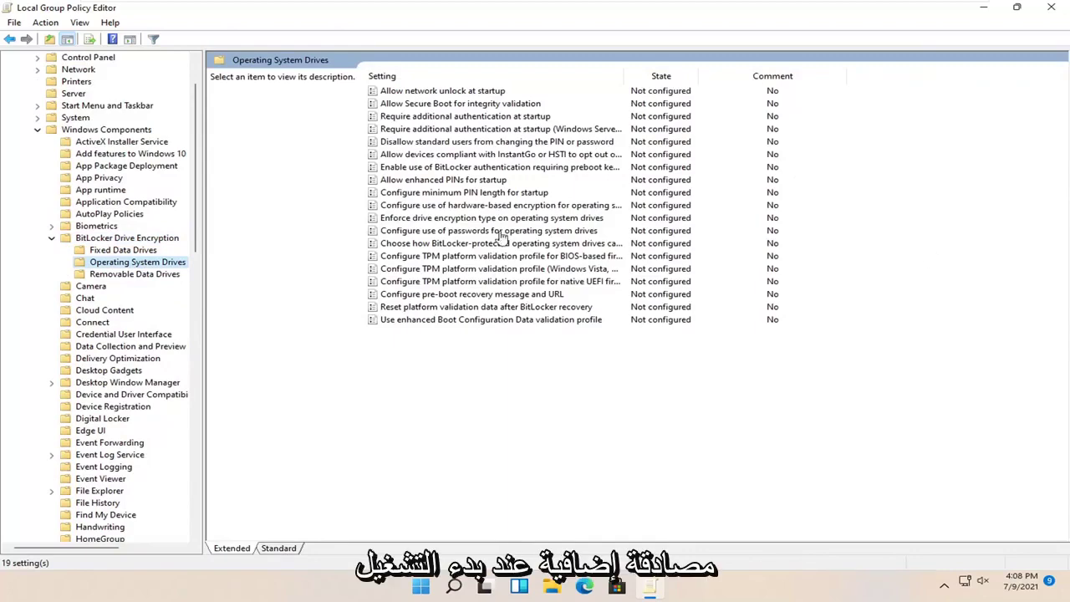
click(472, 117)
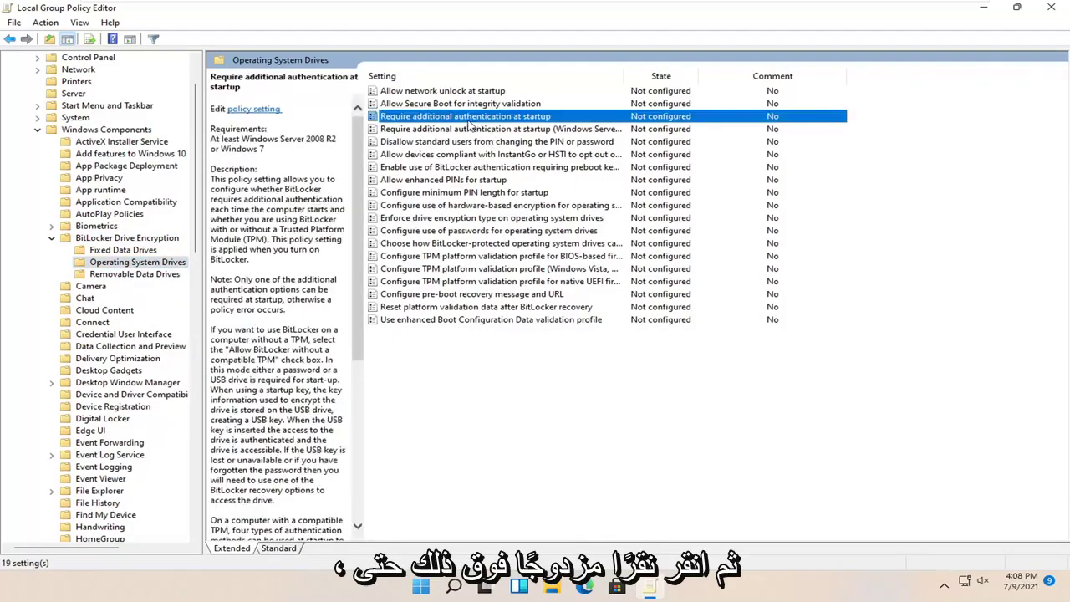
Enable Require additional authentication at startup with Allow BitLocker without a compatible TPM, then apply.
double_click(473, 117)
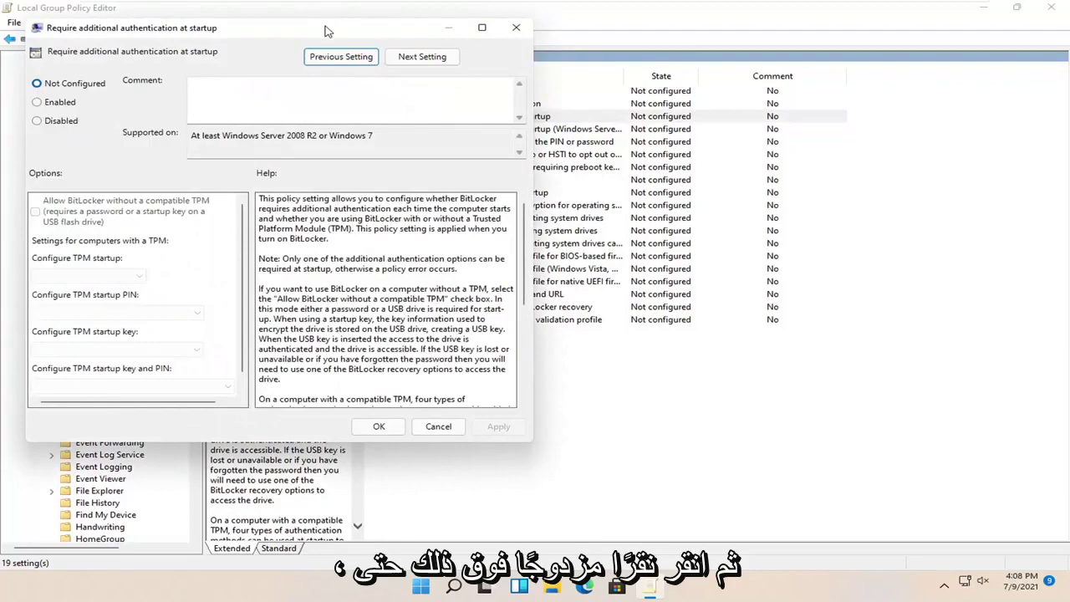
drag(326, 28, 605, 76)
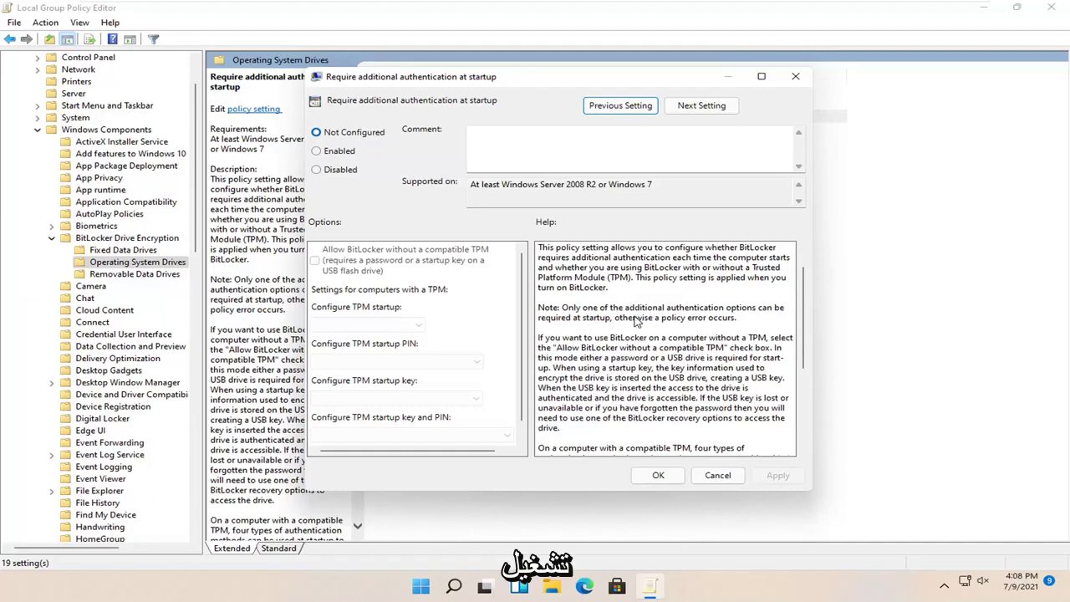
scroll(636, 321, down, 1)
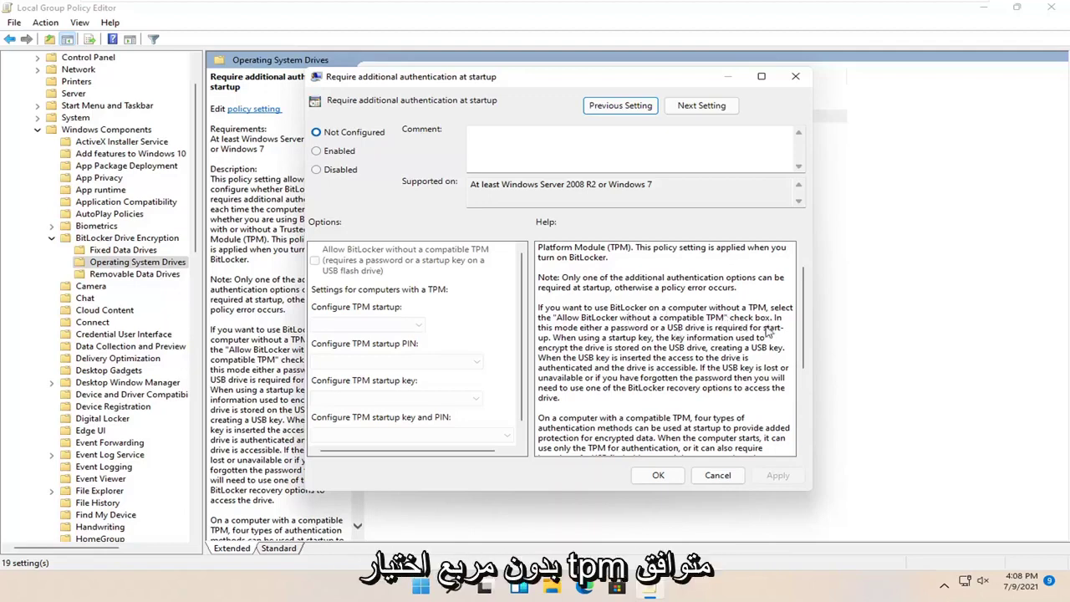
scroll(707, 324, down, 2)
scroll(681, 321, down, 3)
scroll(659, 426, down, 1)
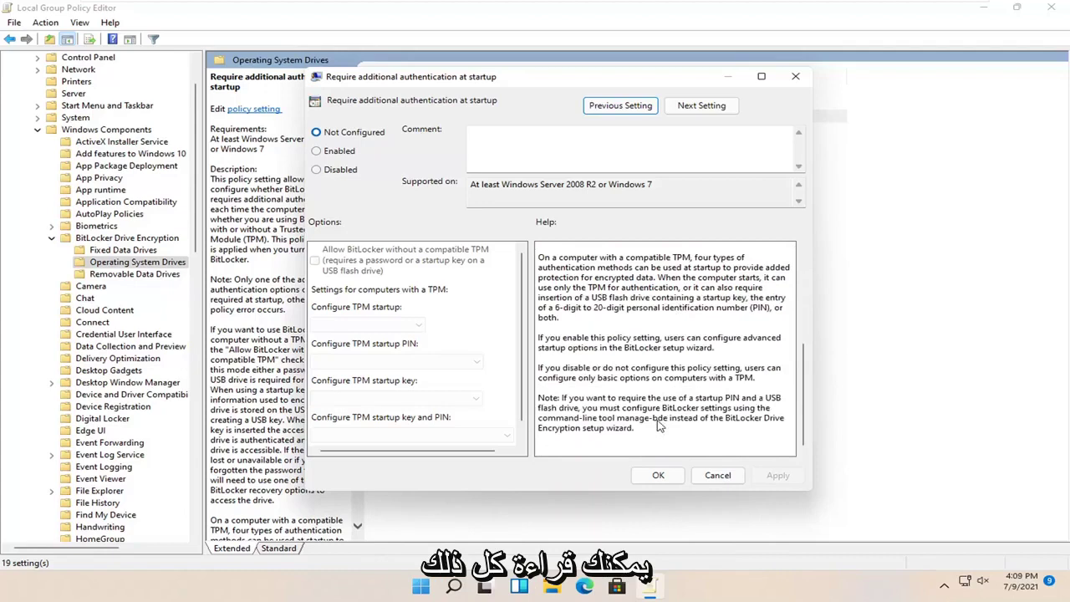
scroll(669, 361, up, 5)
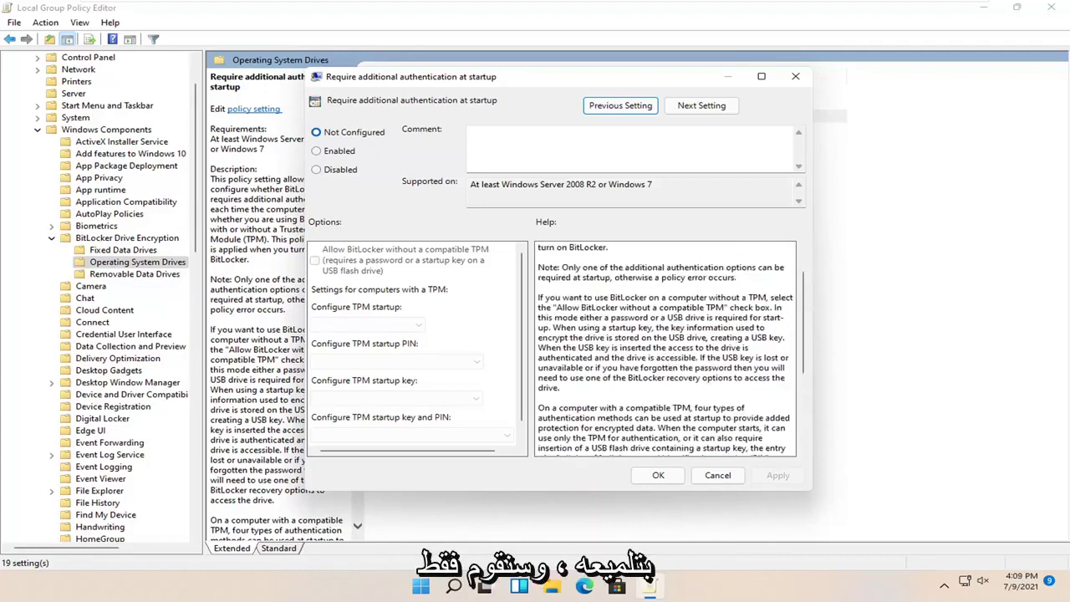
click(320, 152)
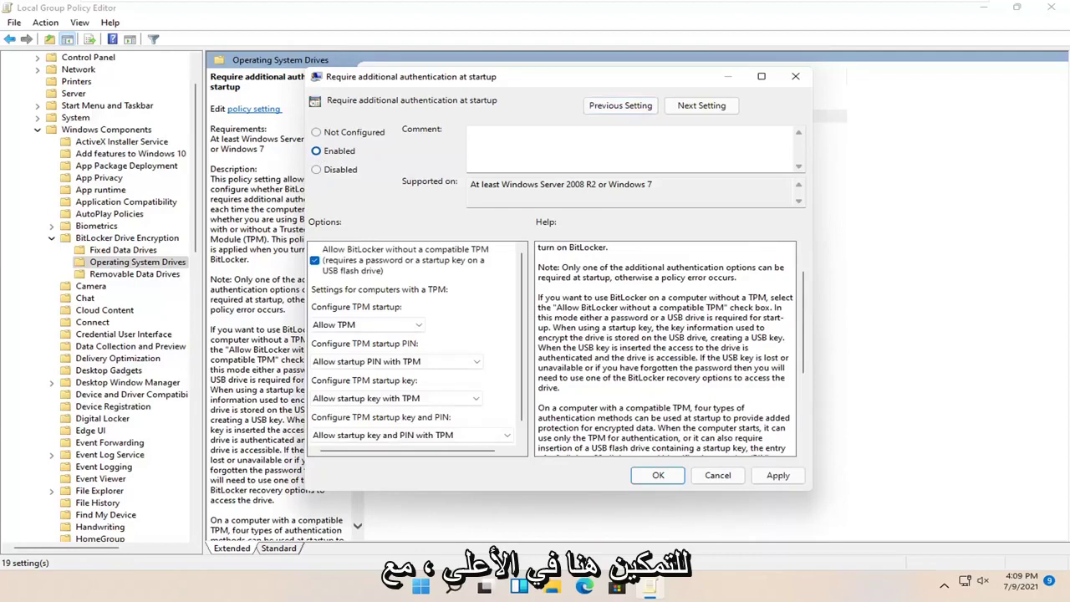
scroll(524, 334, down, 1)
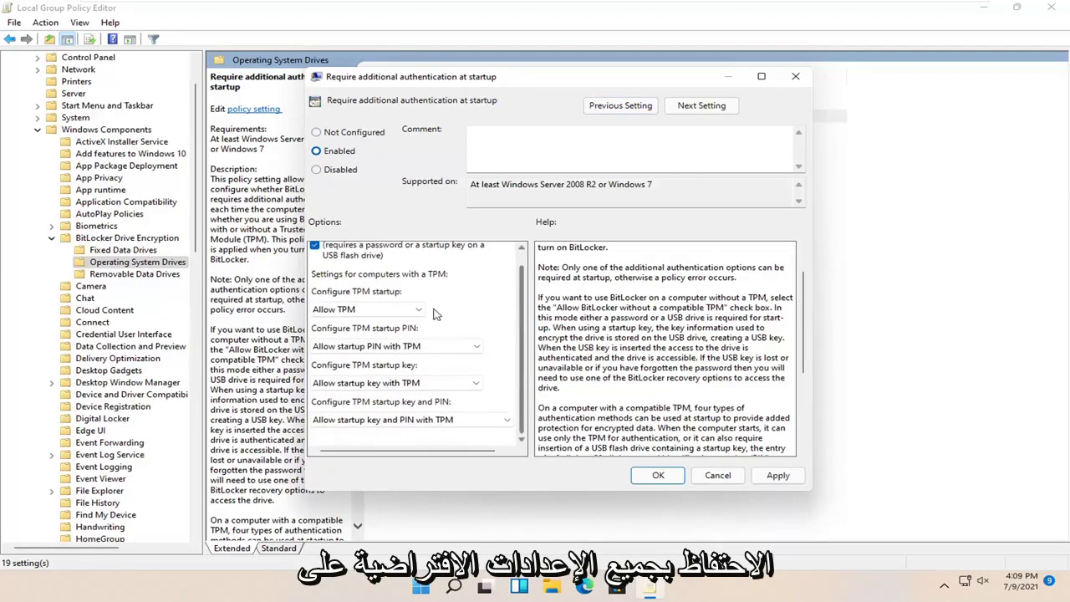
click(442, 346)
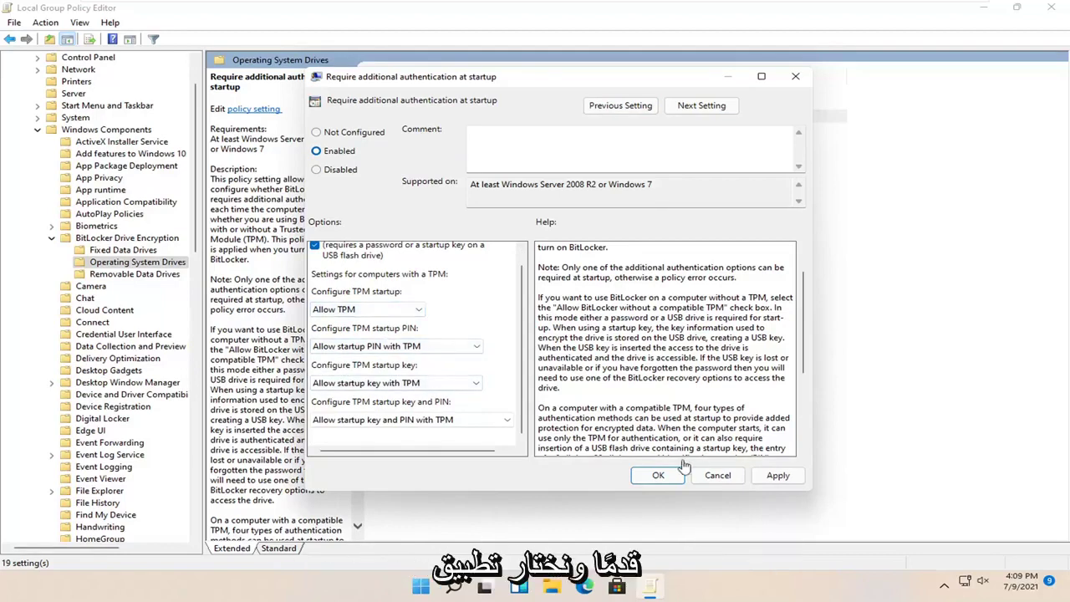
click(777, 475)
click(658, 477)
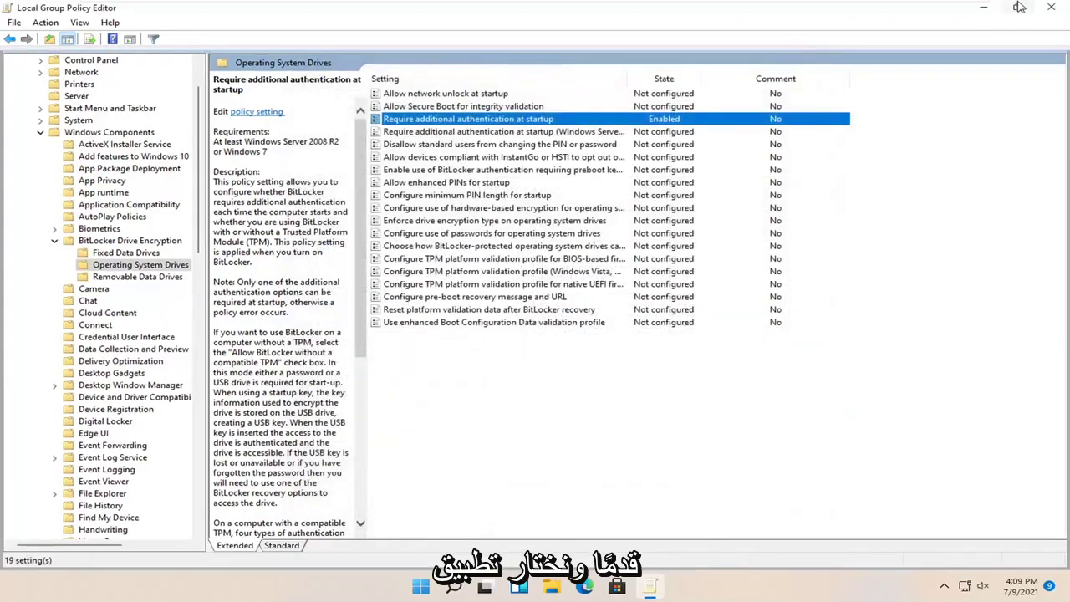
Close the policy editor and choose Turn on BitLocker for Local Disk (C:) under This PC.
click(1050, 7)
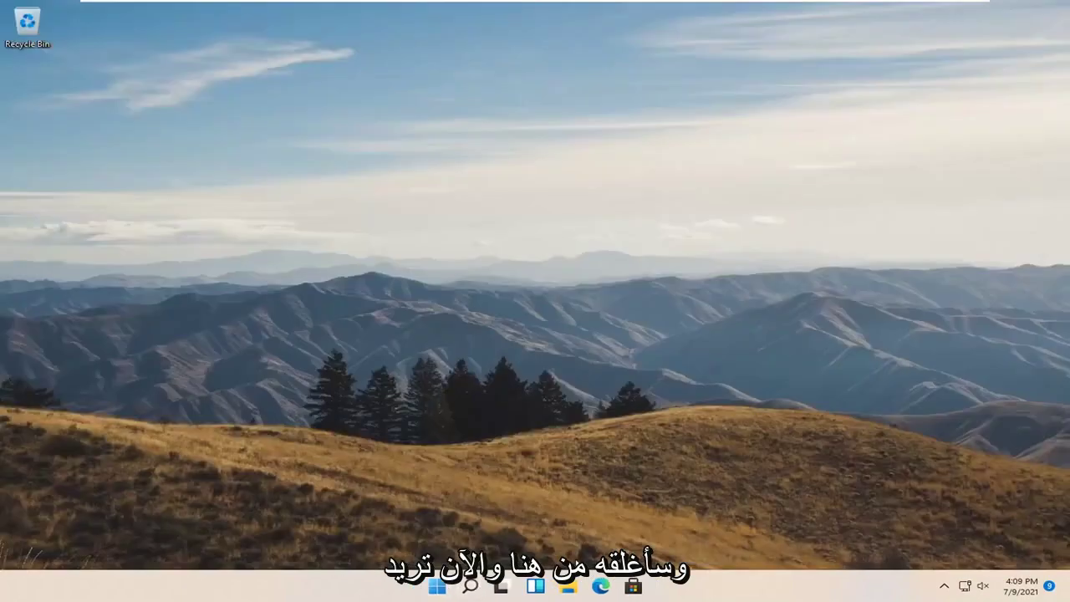
click(569, 587)
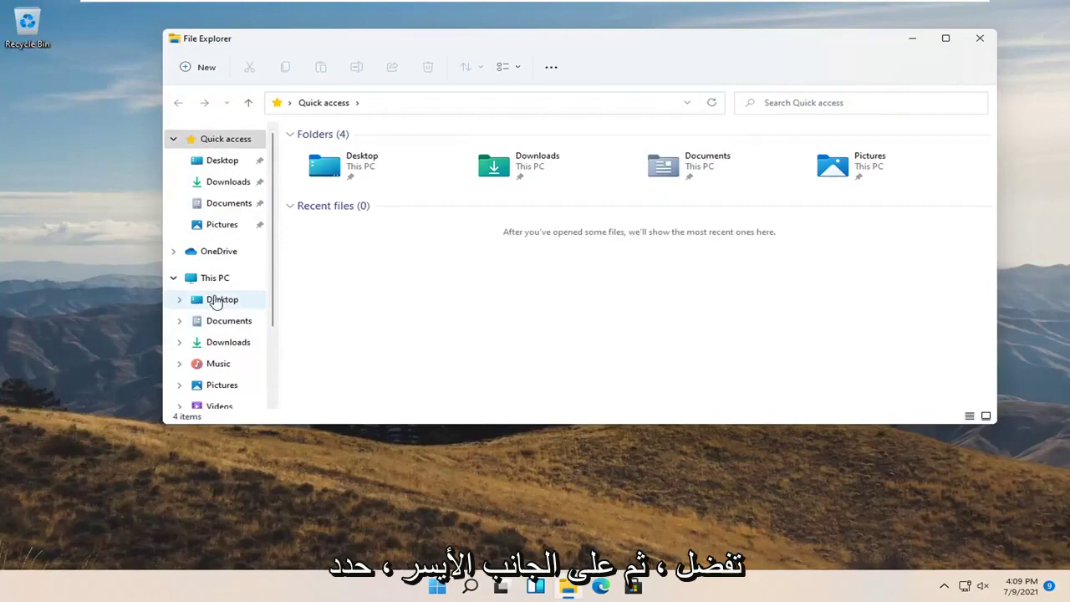
click(221, 282)
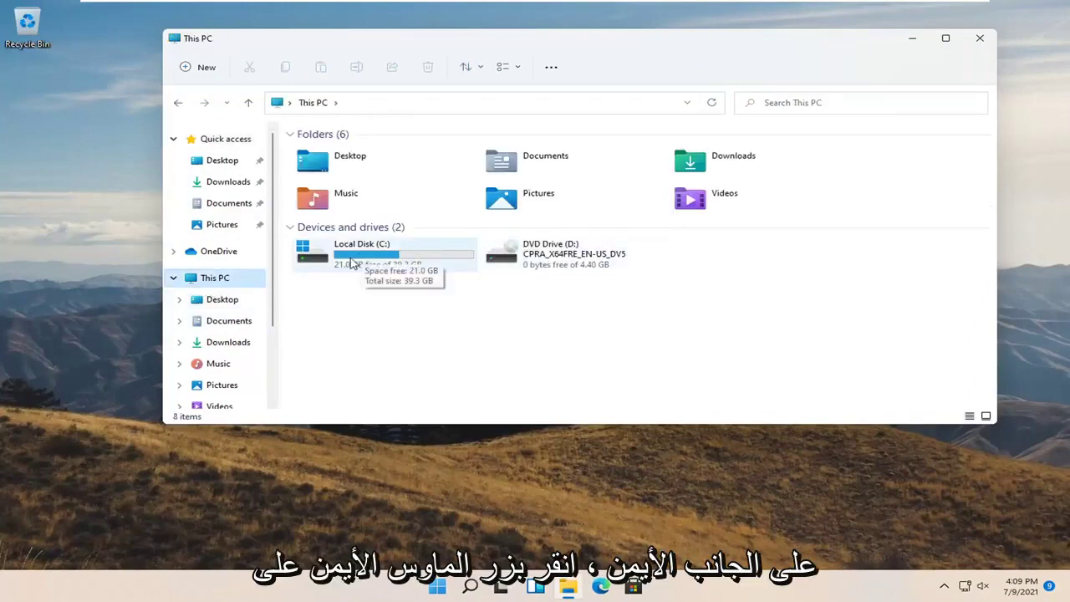
click(359, 261)
right_click(358, 261)
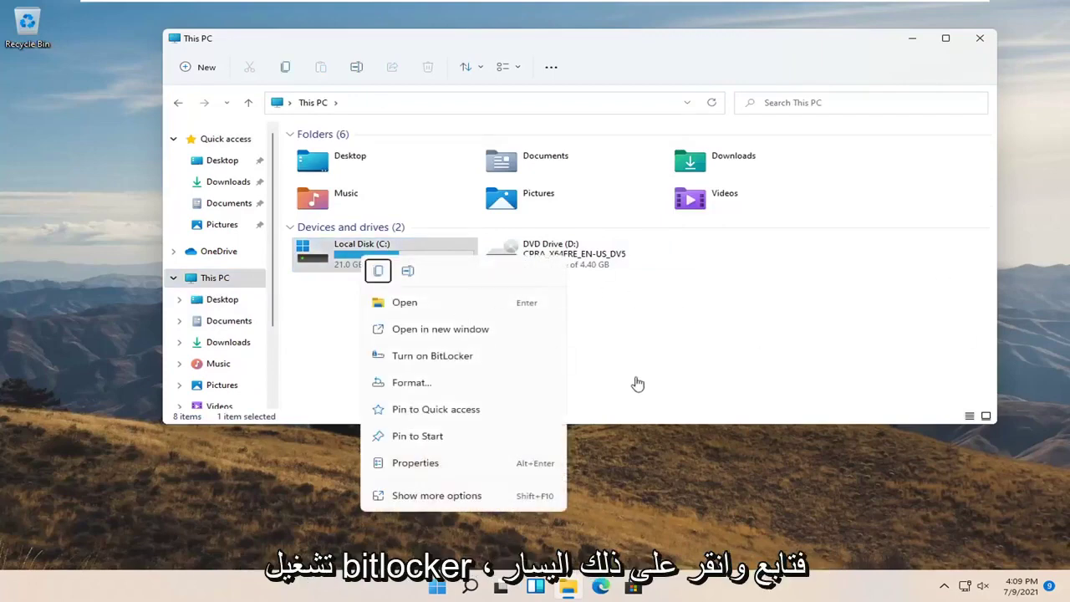
click(449, 362)
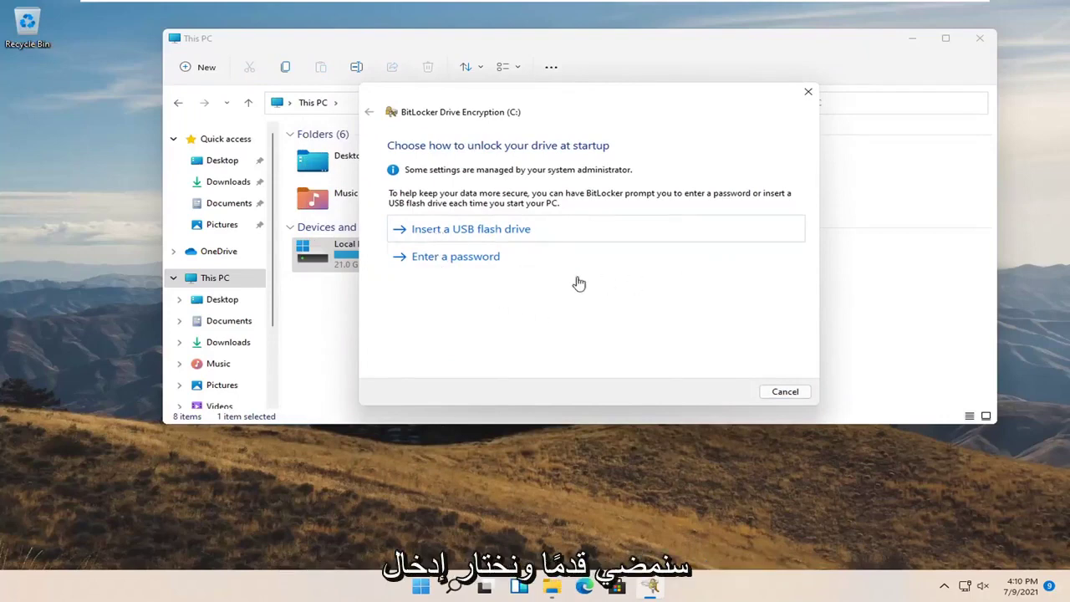
Choose password unlock for drive C: and submit a first, too-short password.
click(483, 259)
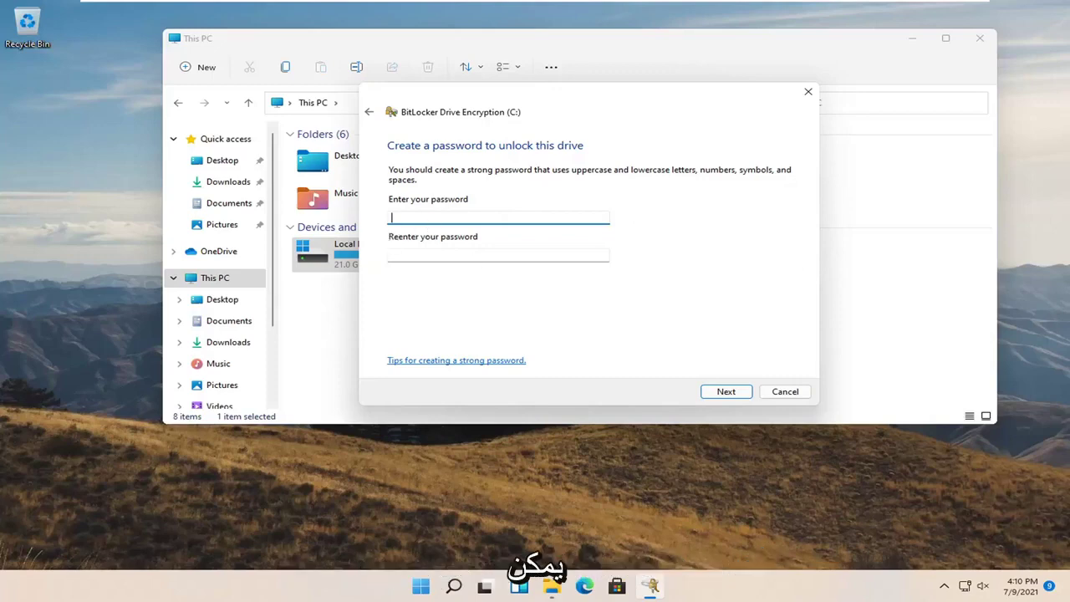
text(3)
key(Tab)
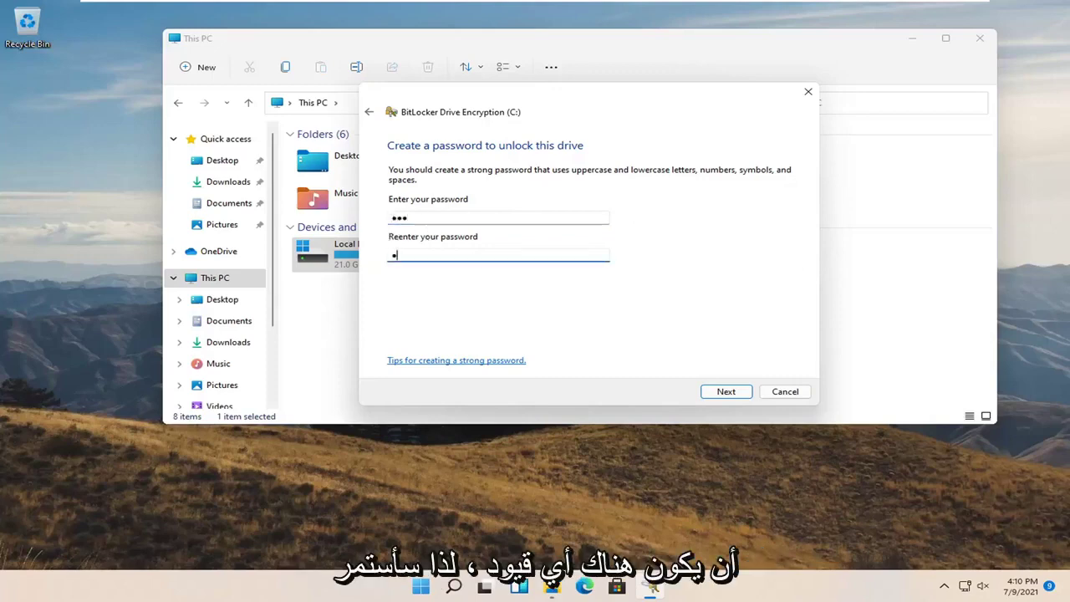
click(725, 391)
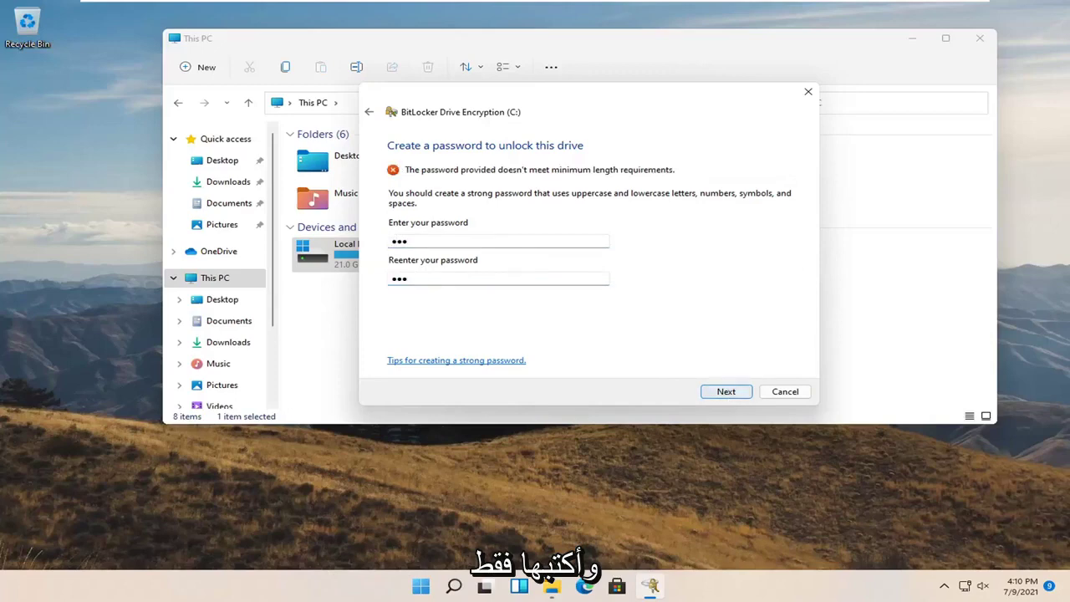
Edit the password in both fields and try to confirm again.
click(427, 243)
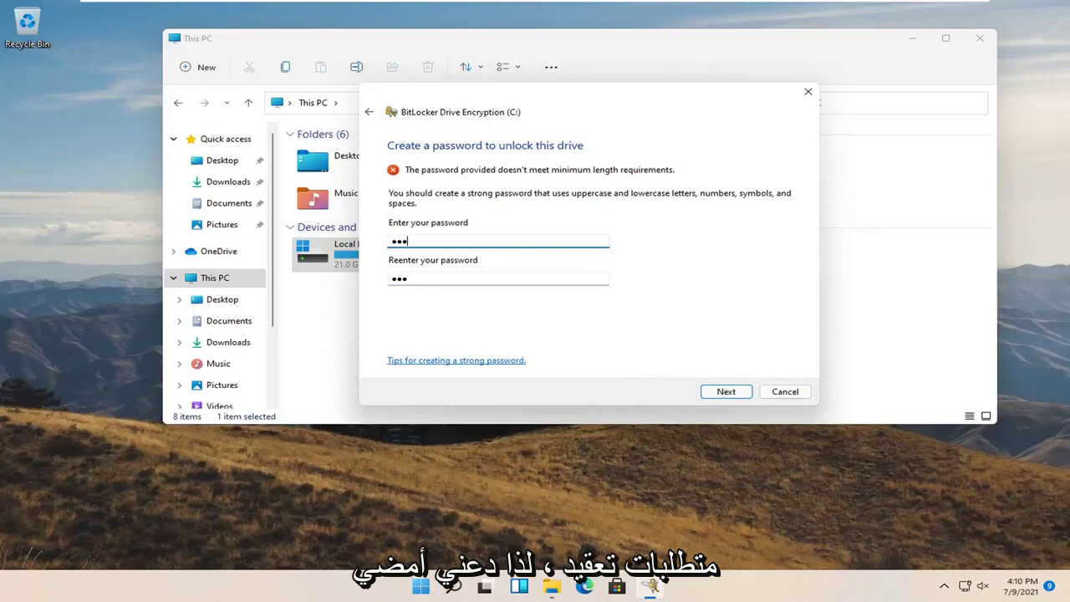
text(1)
key(Tab)
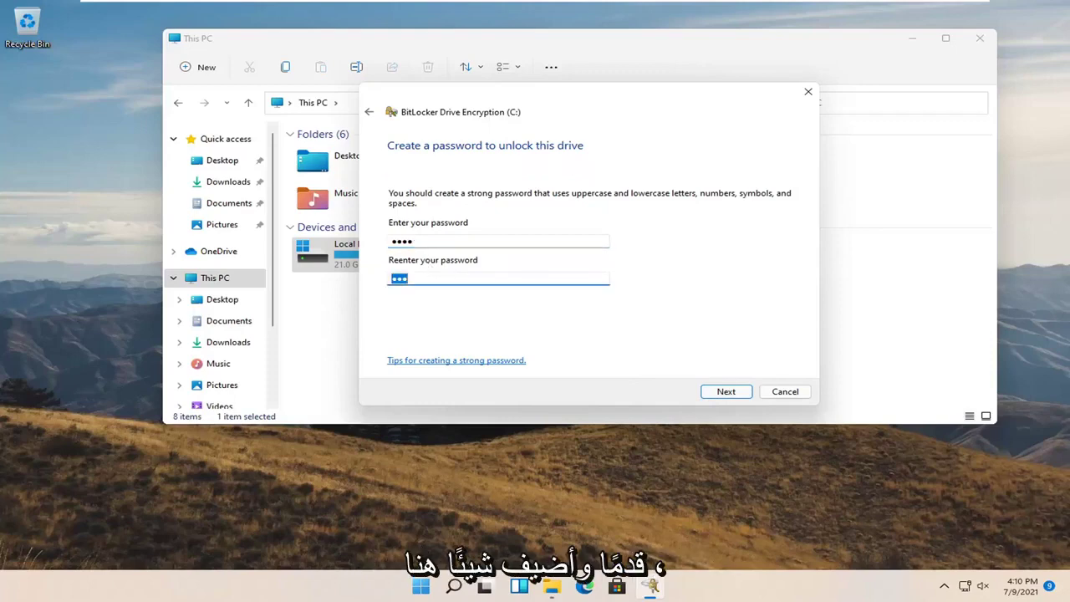
text(1)
click(724, 393)
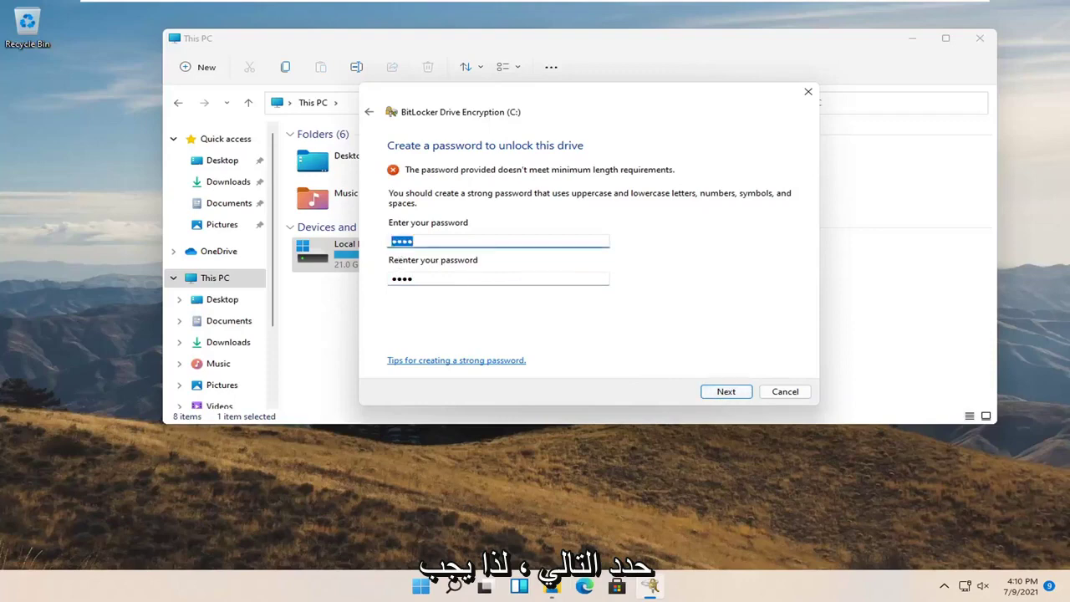
Replace both password entries with a longer password and proceed to recovery key backup.
click(433, 247)
double_click(434, 249)
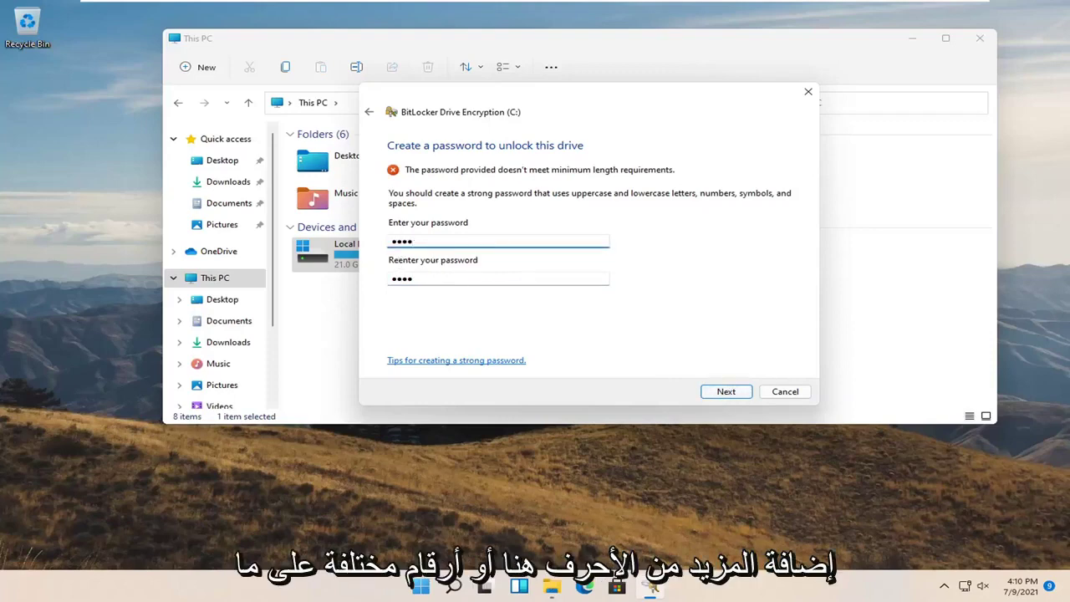
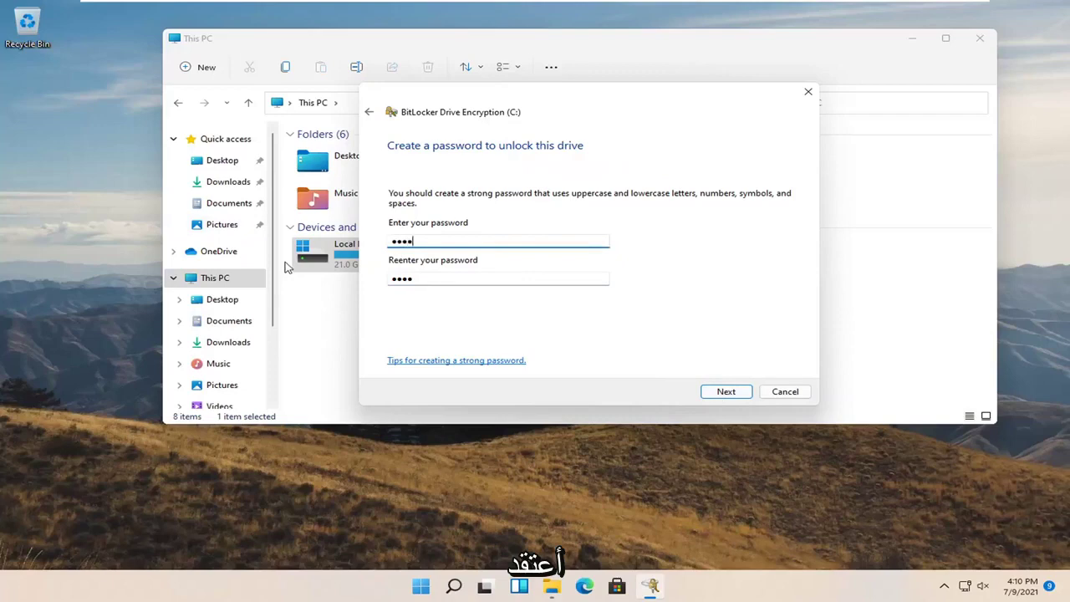
click(408, 284)
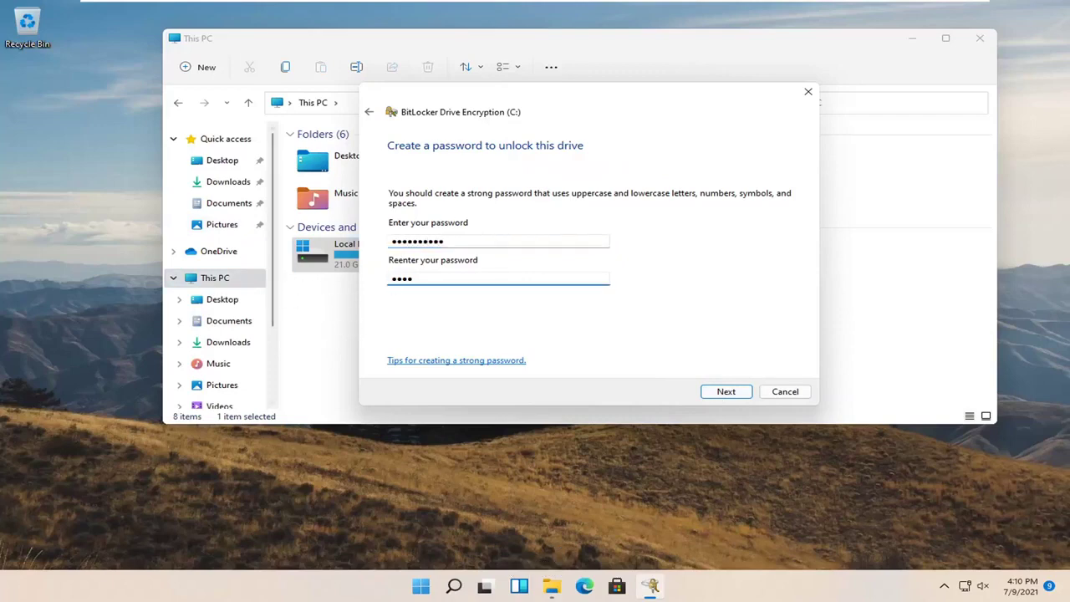
key(ctrl+a)
click(724, 392)
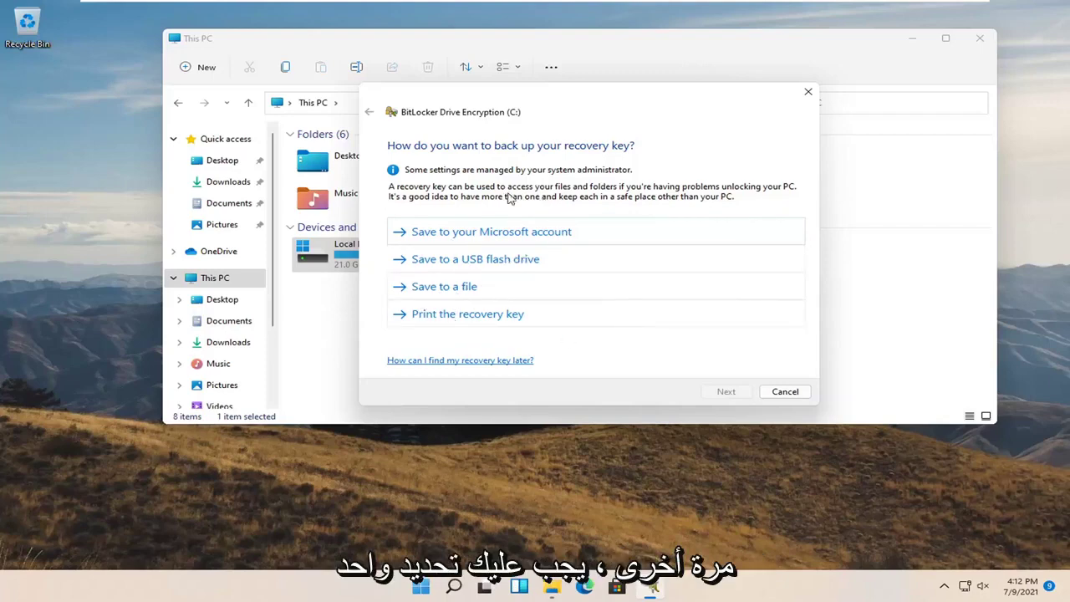
Print the recovery key with Microsoft Print to PDF, saved to the Desktop as '1'.
click(478, 316)
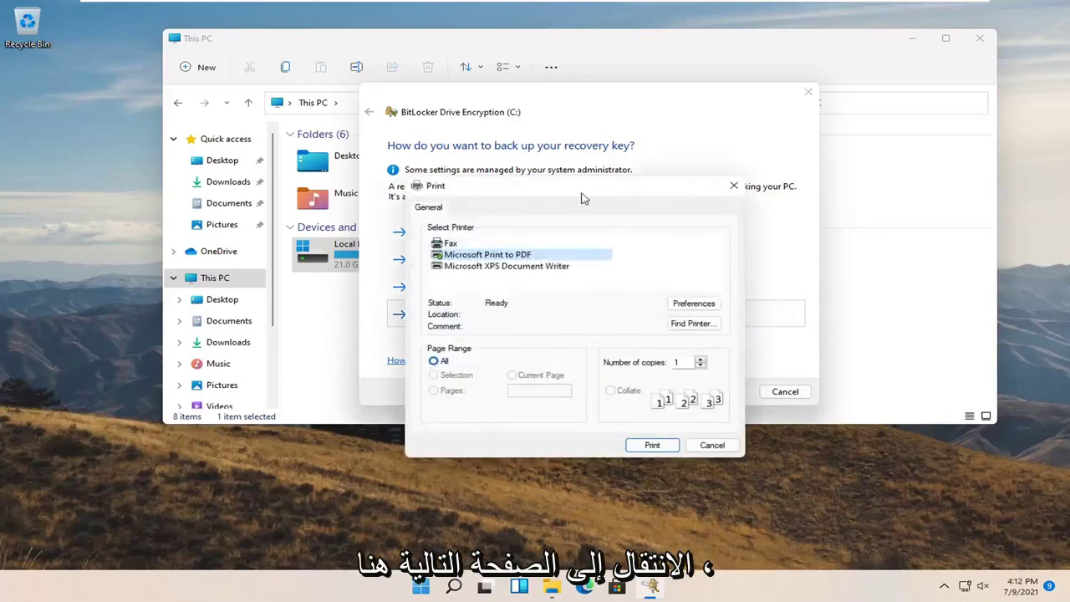
drag(582, 191, 538, 161)
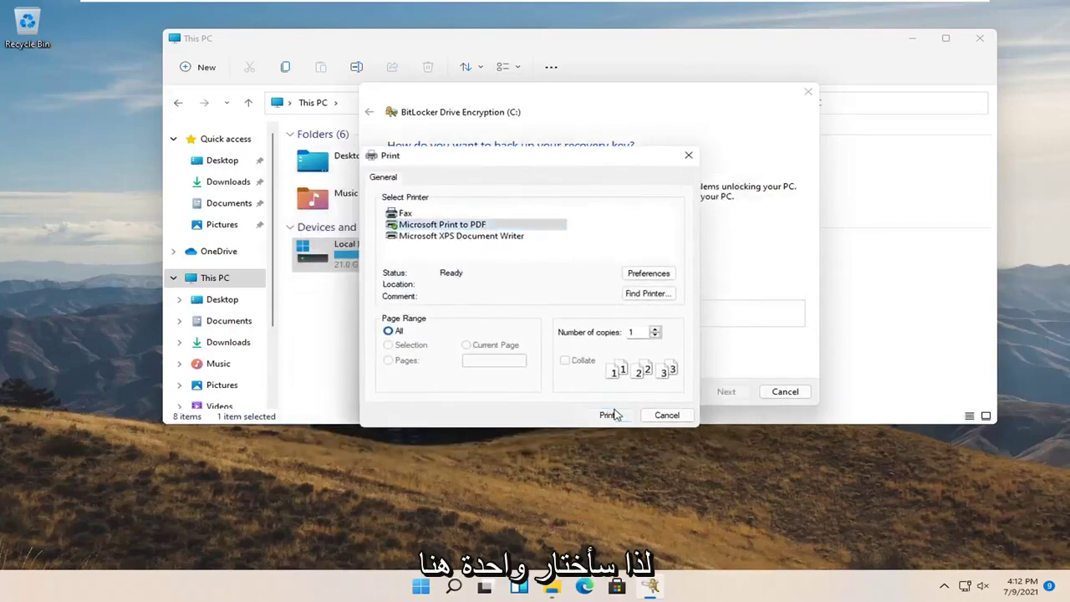
click(613, 414)
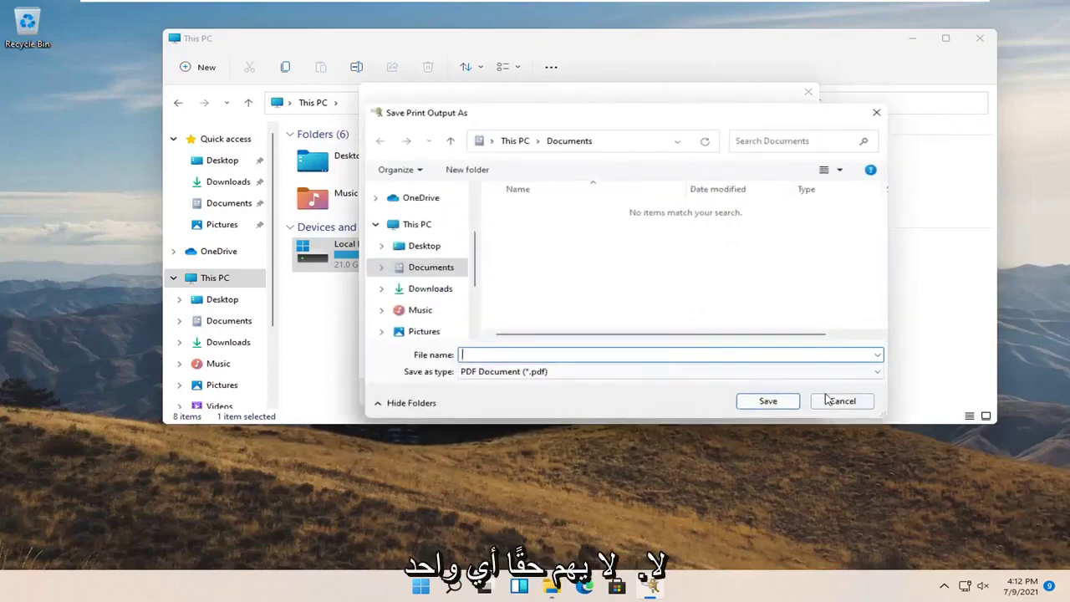
text(1)
click(423, 246)
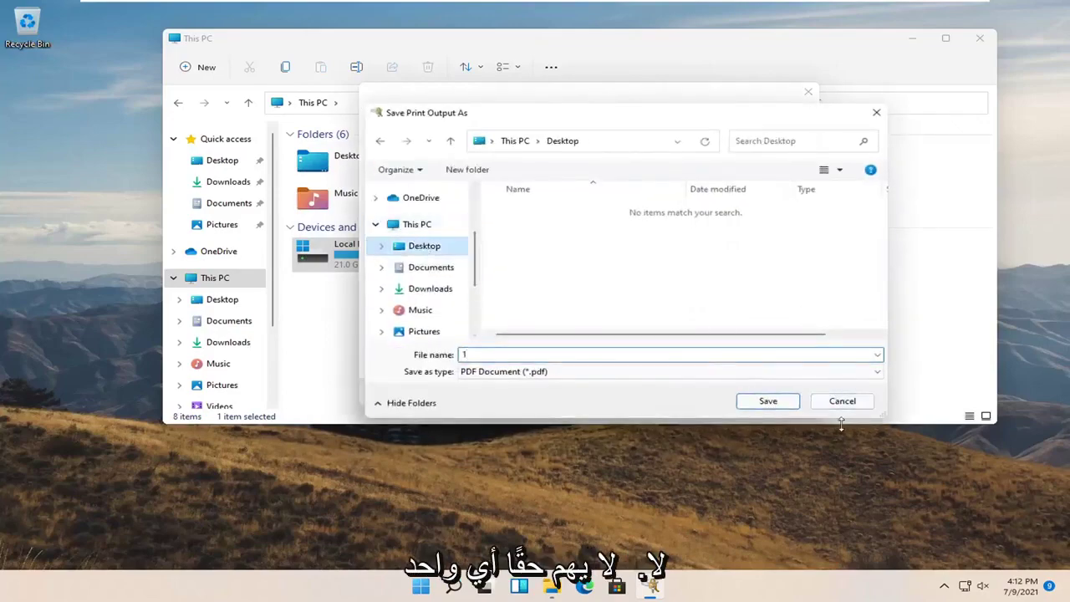
click(768, 401)
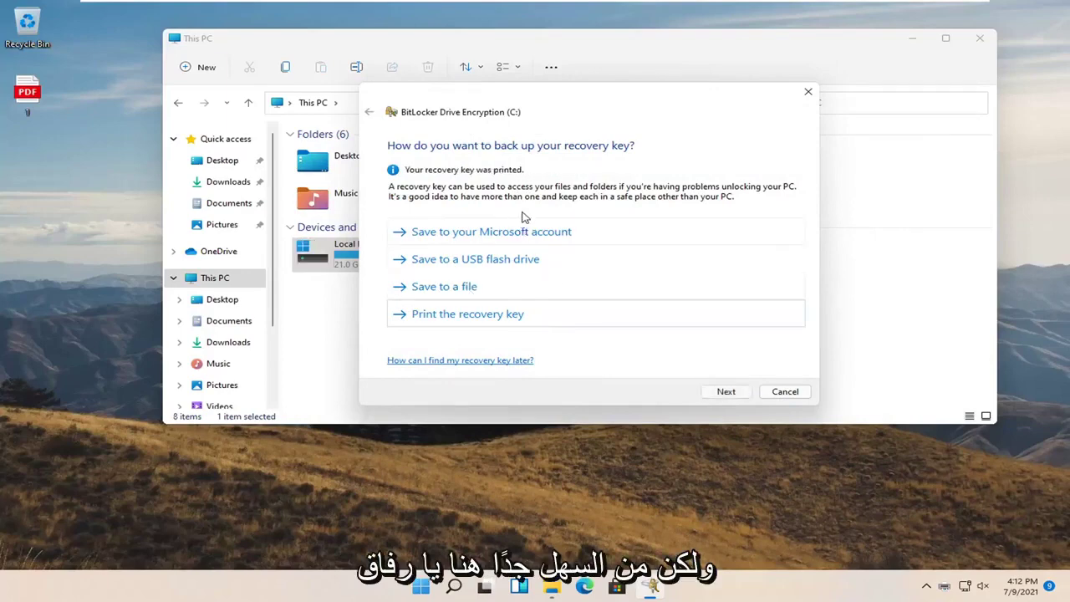
click(7, 106)
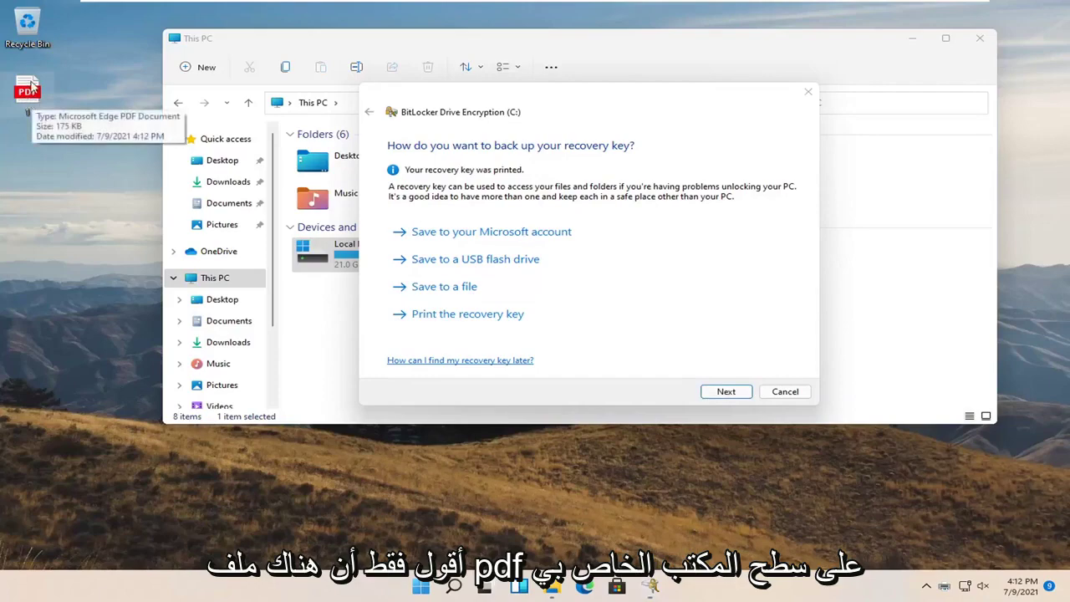
double_click(34, 94)
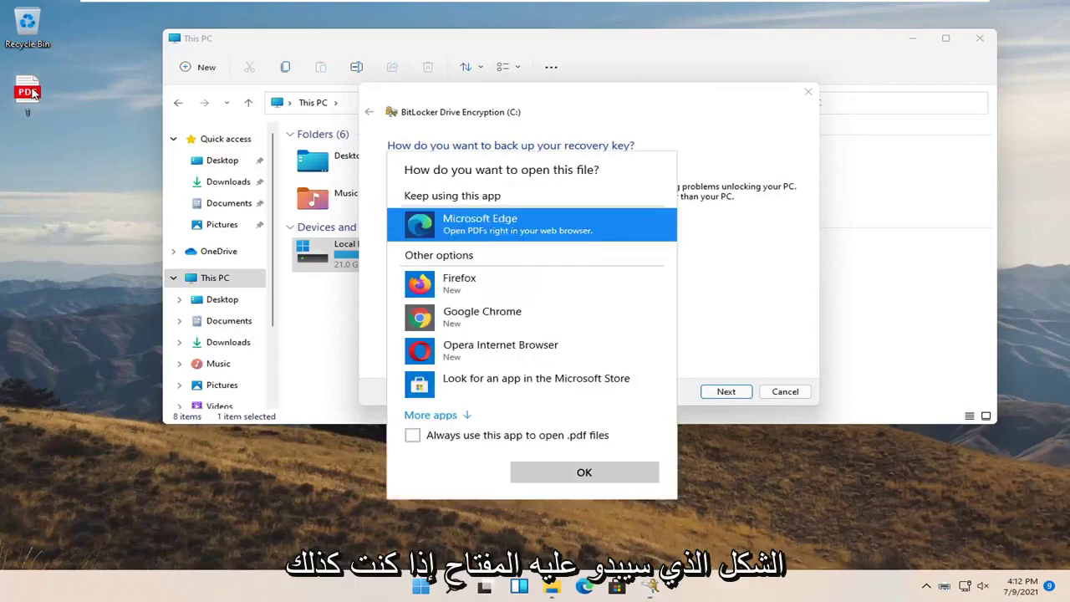
click(536, 471)
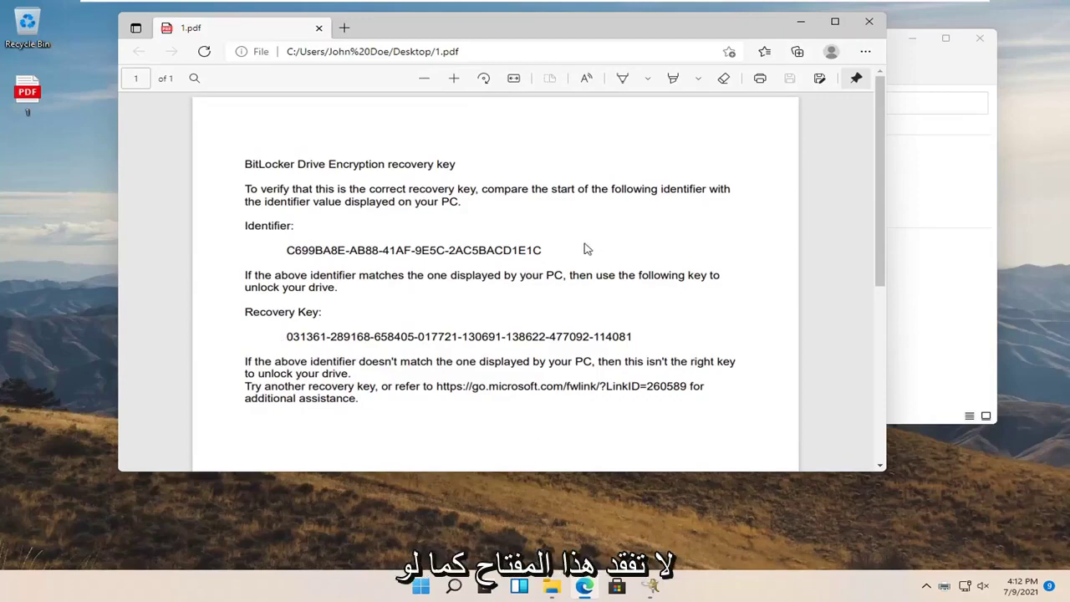
scroll(580, 251, down, 2)
scroll(568, 259, up, 2)
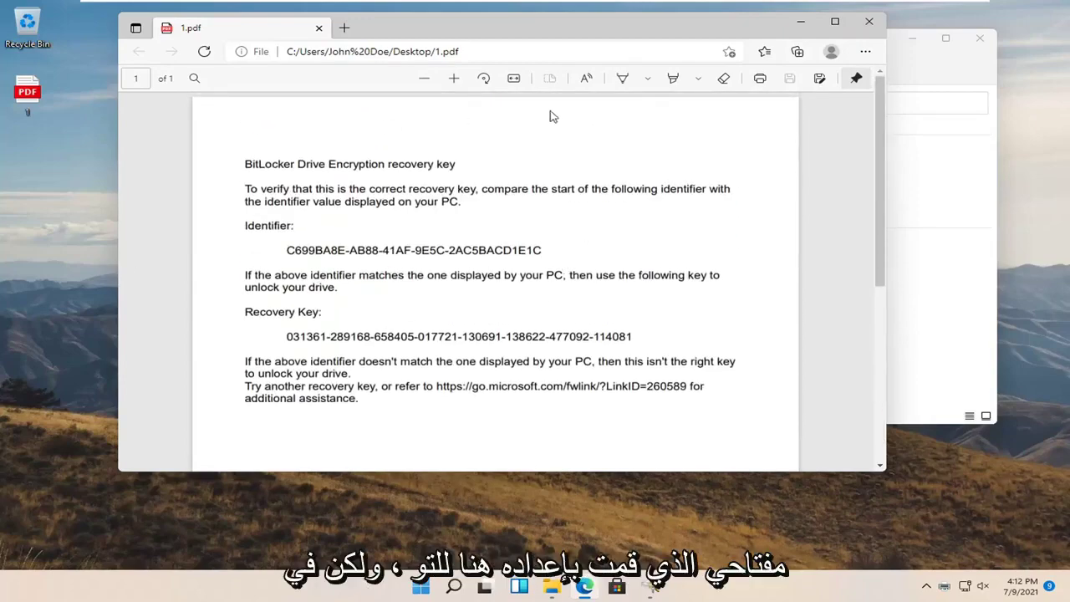
mouse_move(552, 39)
mouse_down()
mouse_move(675, 368)
mouse_move(618, 72)
mouse_up()
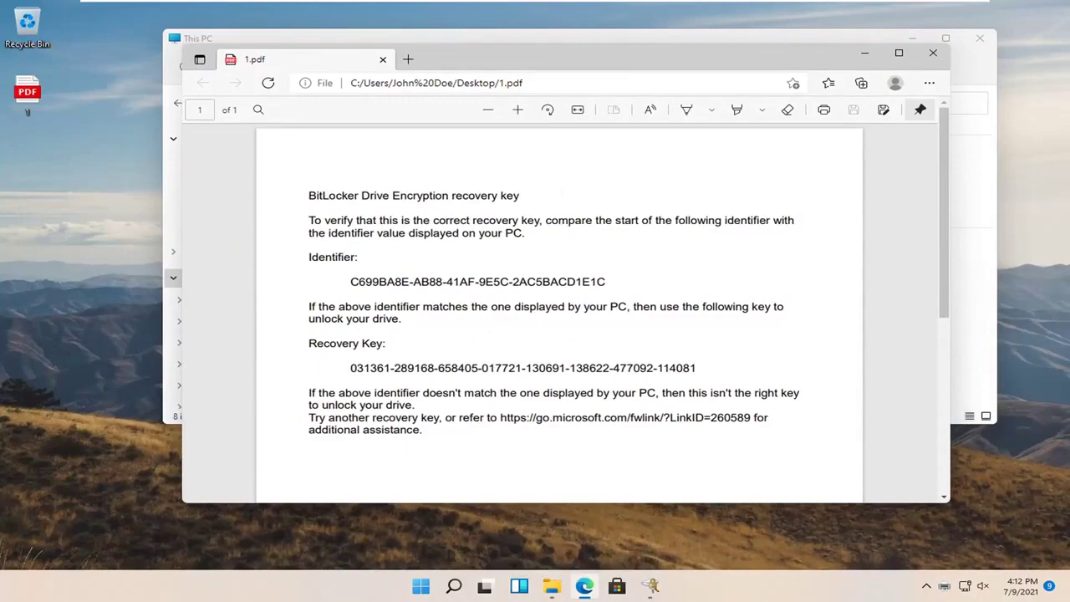
Close the recovery key PDF and continue, keeping Encrypt used disk space only and New encryption mode.
click(933, 54)
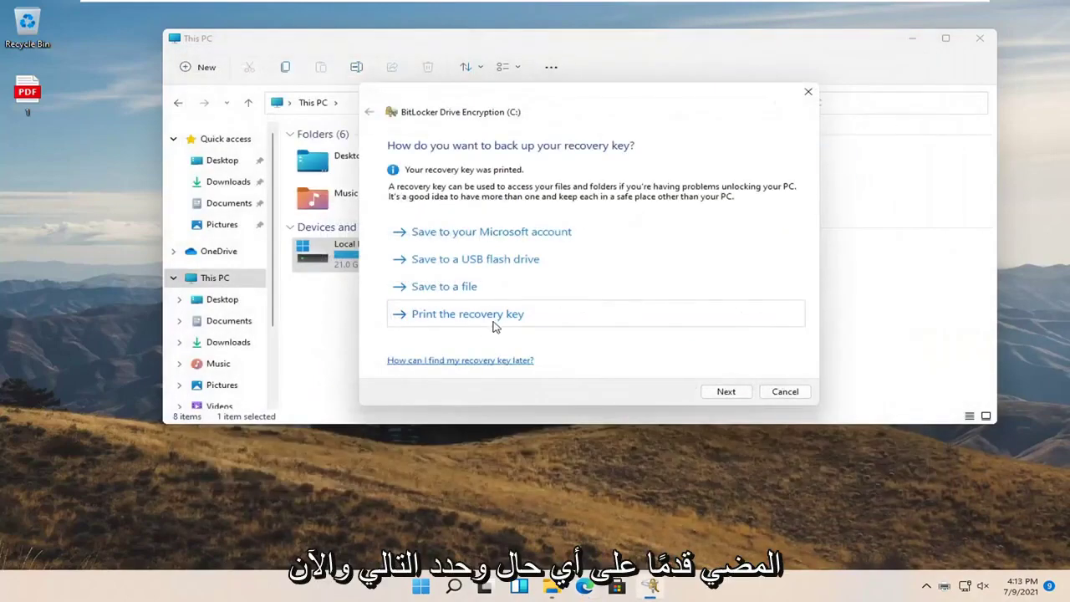
click(726, 392)
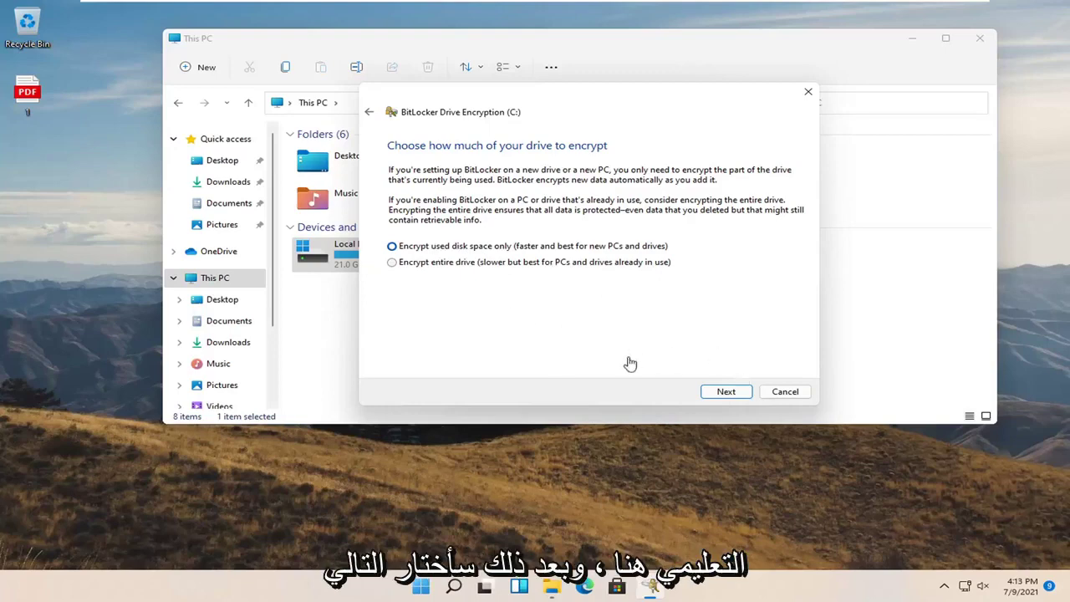
click(726, 393)
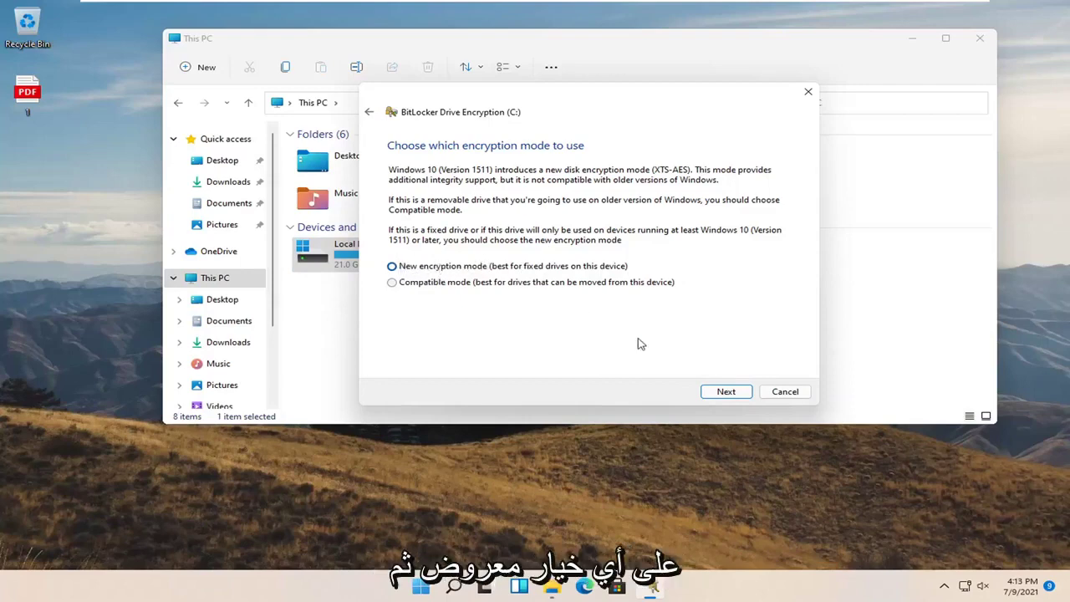
click(711, 391)
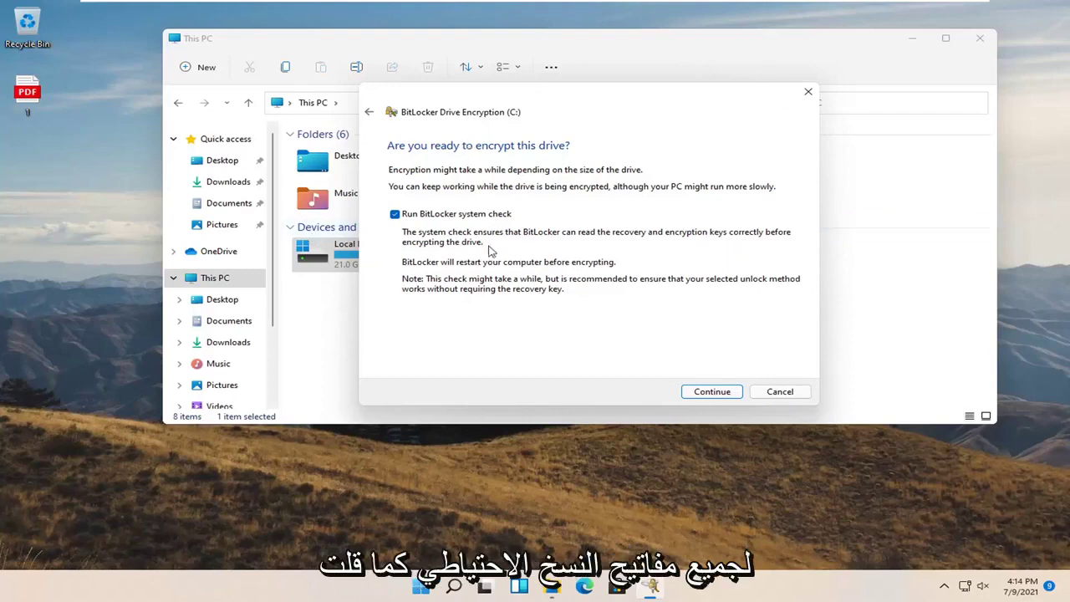
Start encrypting drive C:, close This PC, and bring up the Start button's shutdown options.
click(715, 393)
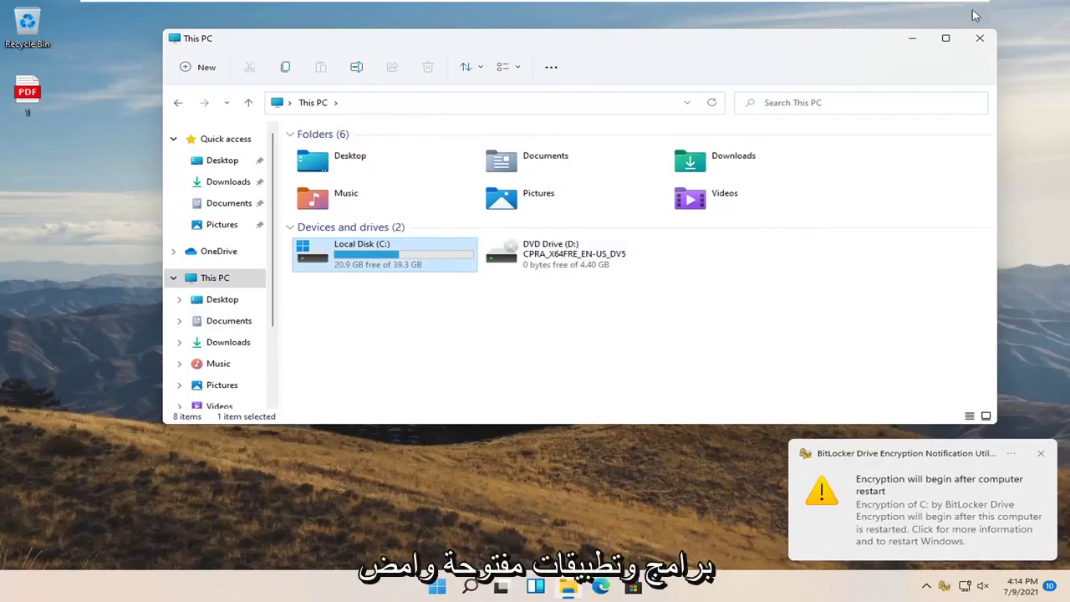
click(980, 38)
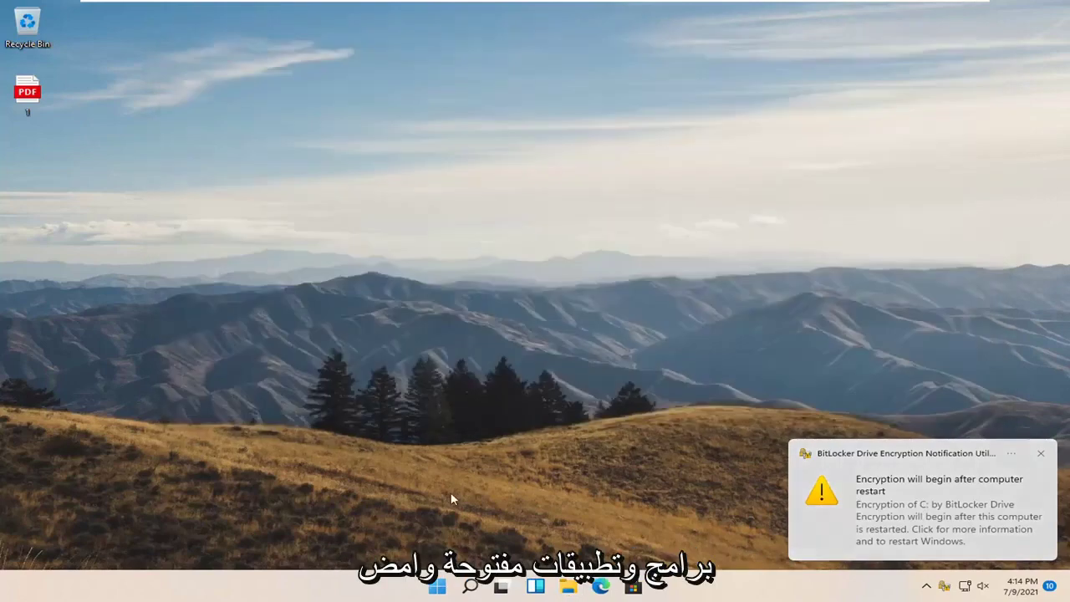
right_click(436, 588)
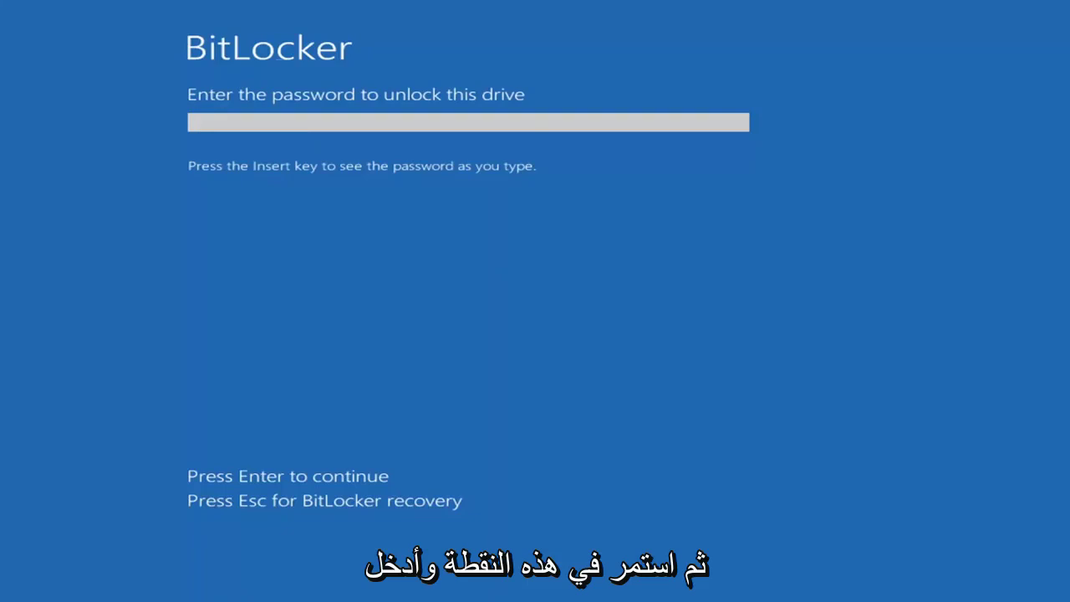
Enter the BitLocker unlock password at the pre-boot screen and submit it.
text(a)
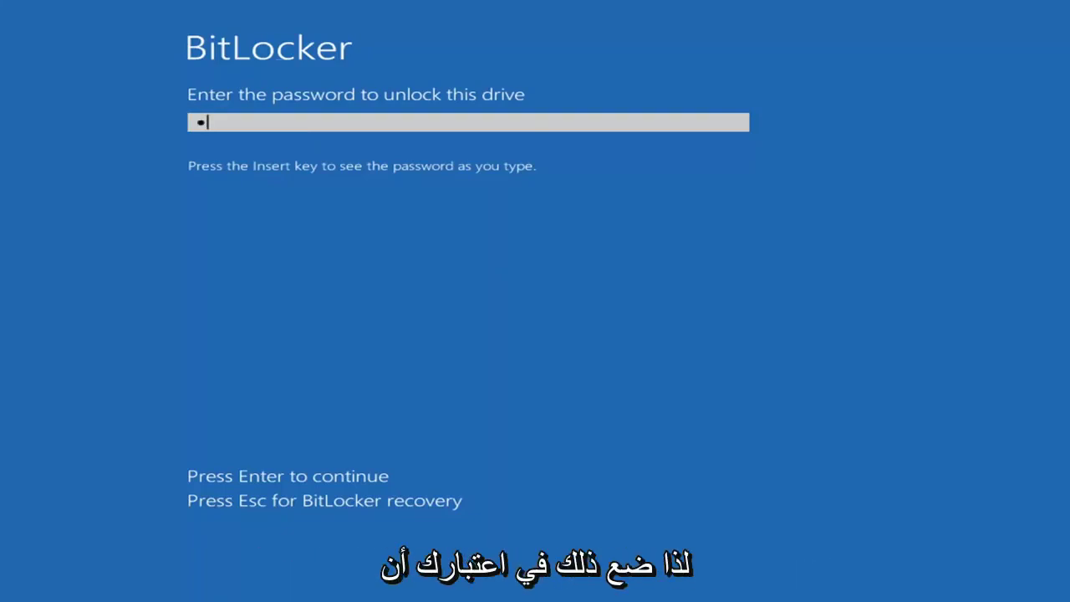
text(a)
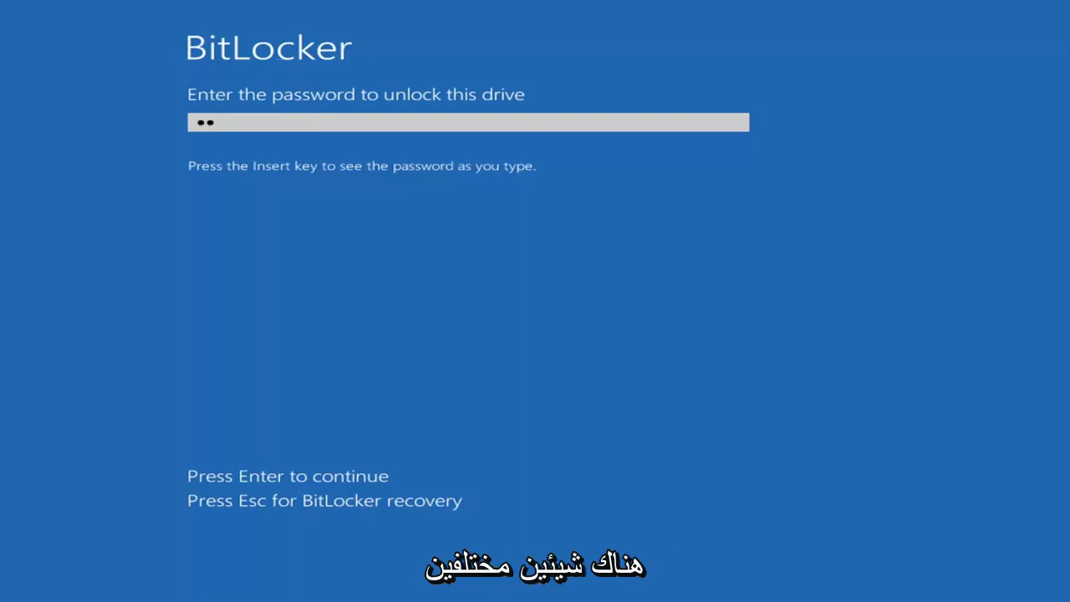
text(aaaaa)
text(aaa)
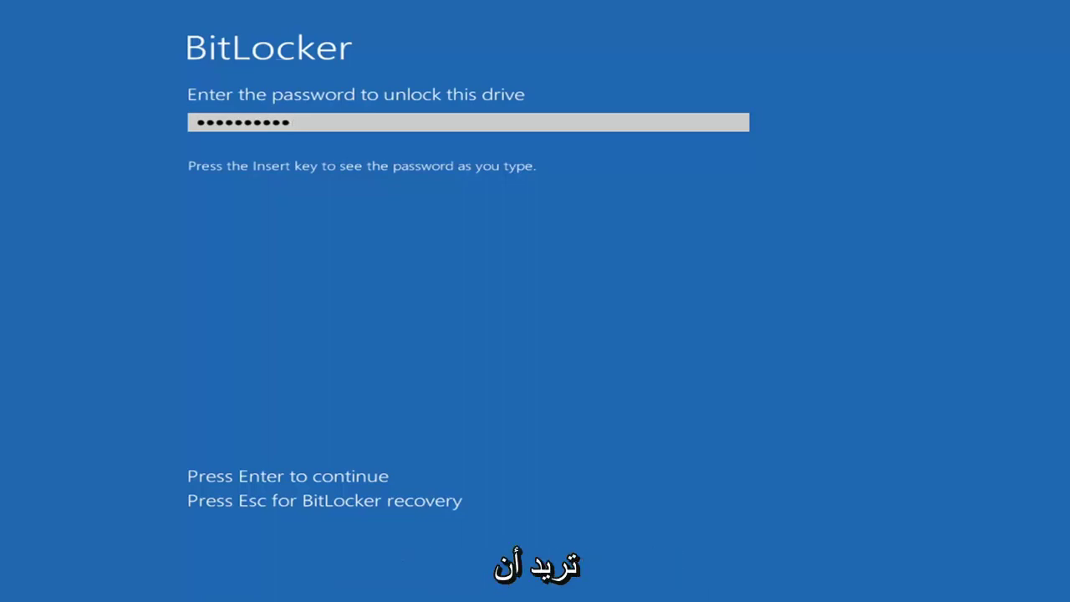
key(Return)
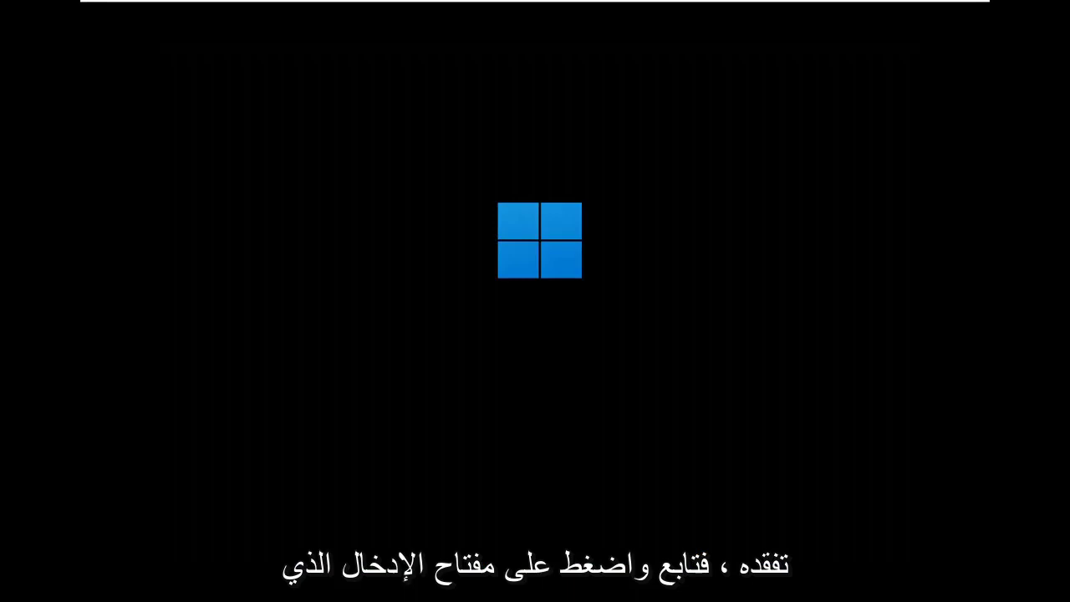